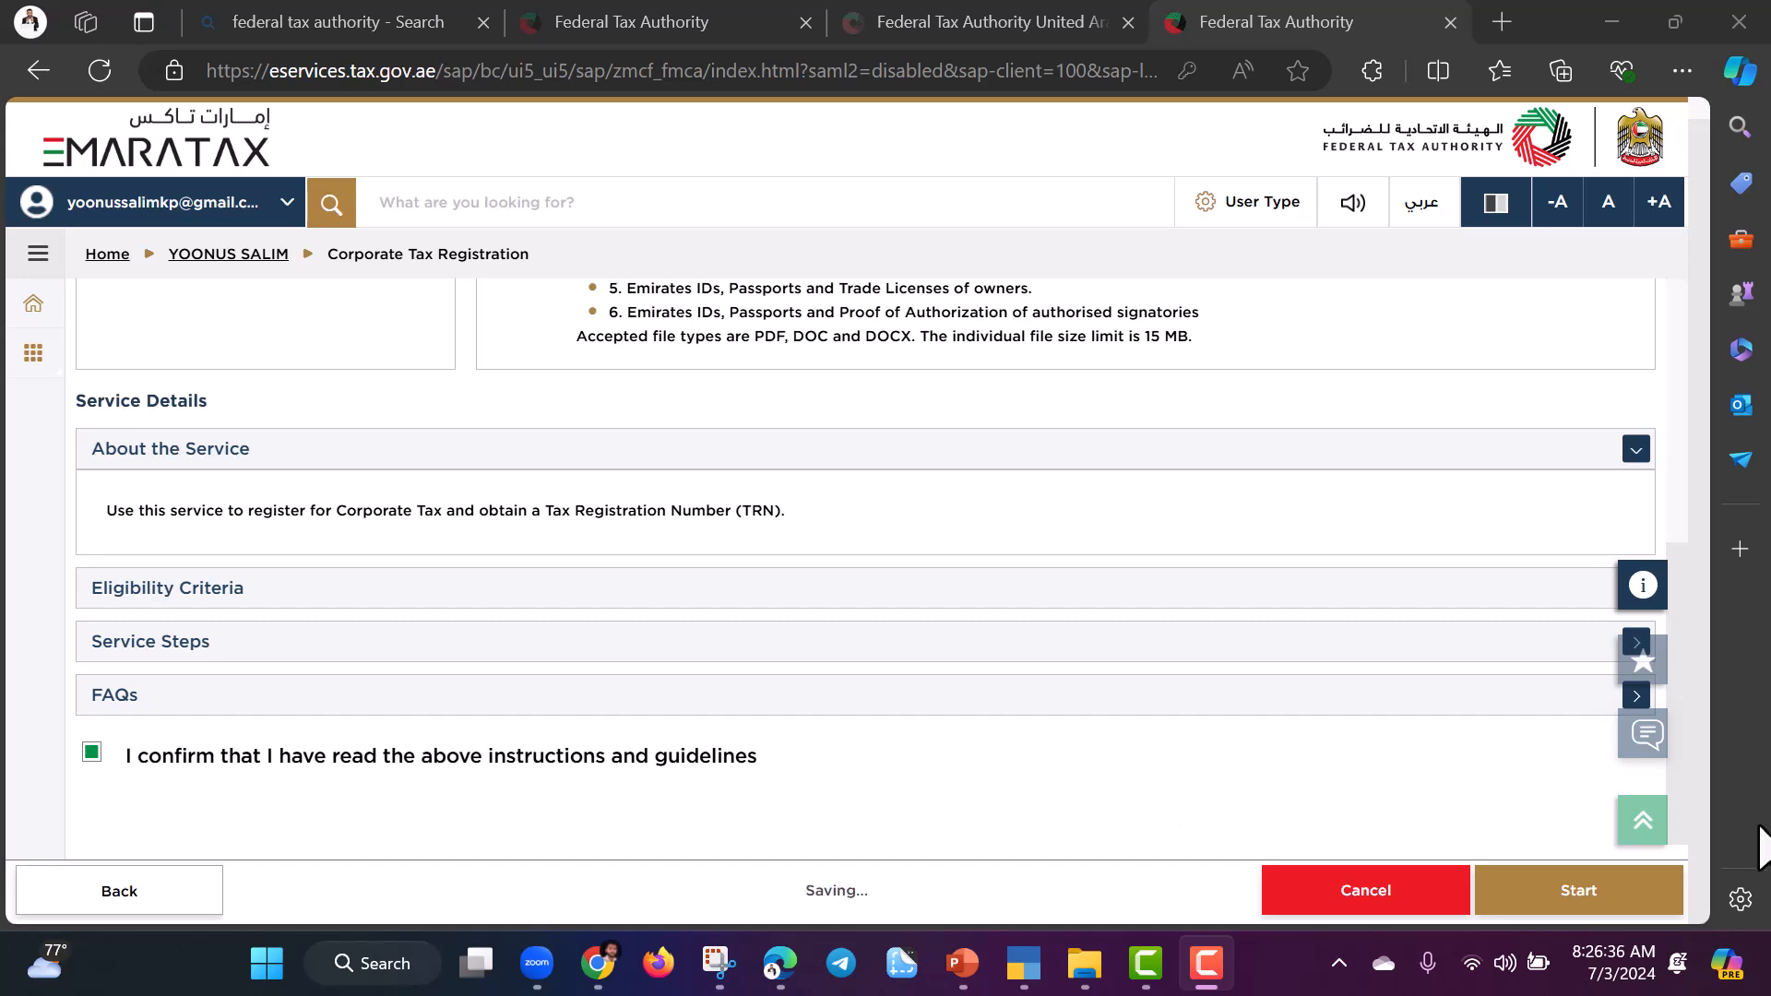
# - Start the corporate tax registration and set the entity type to Legal Person - Incorporated with sub-type UAE Private Company (incl. an Establishment)
pyautogui.click(1572, 886)
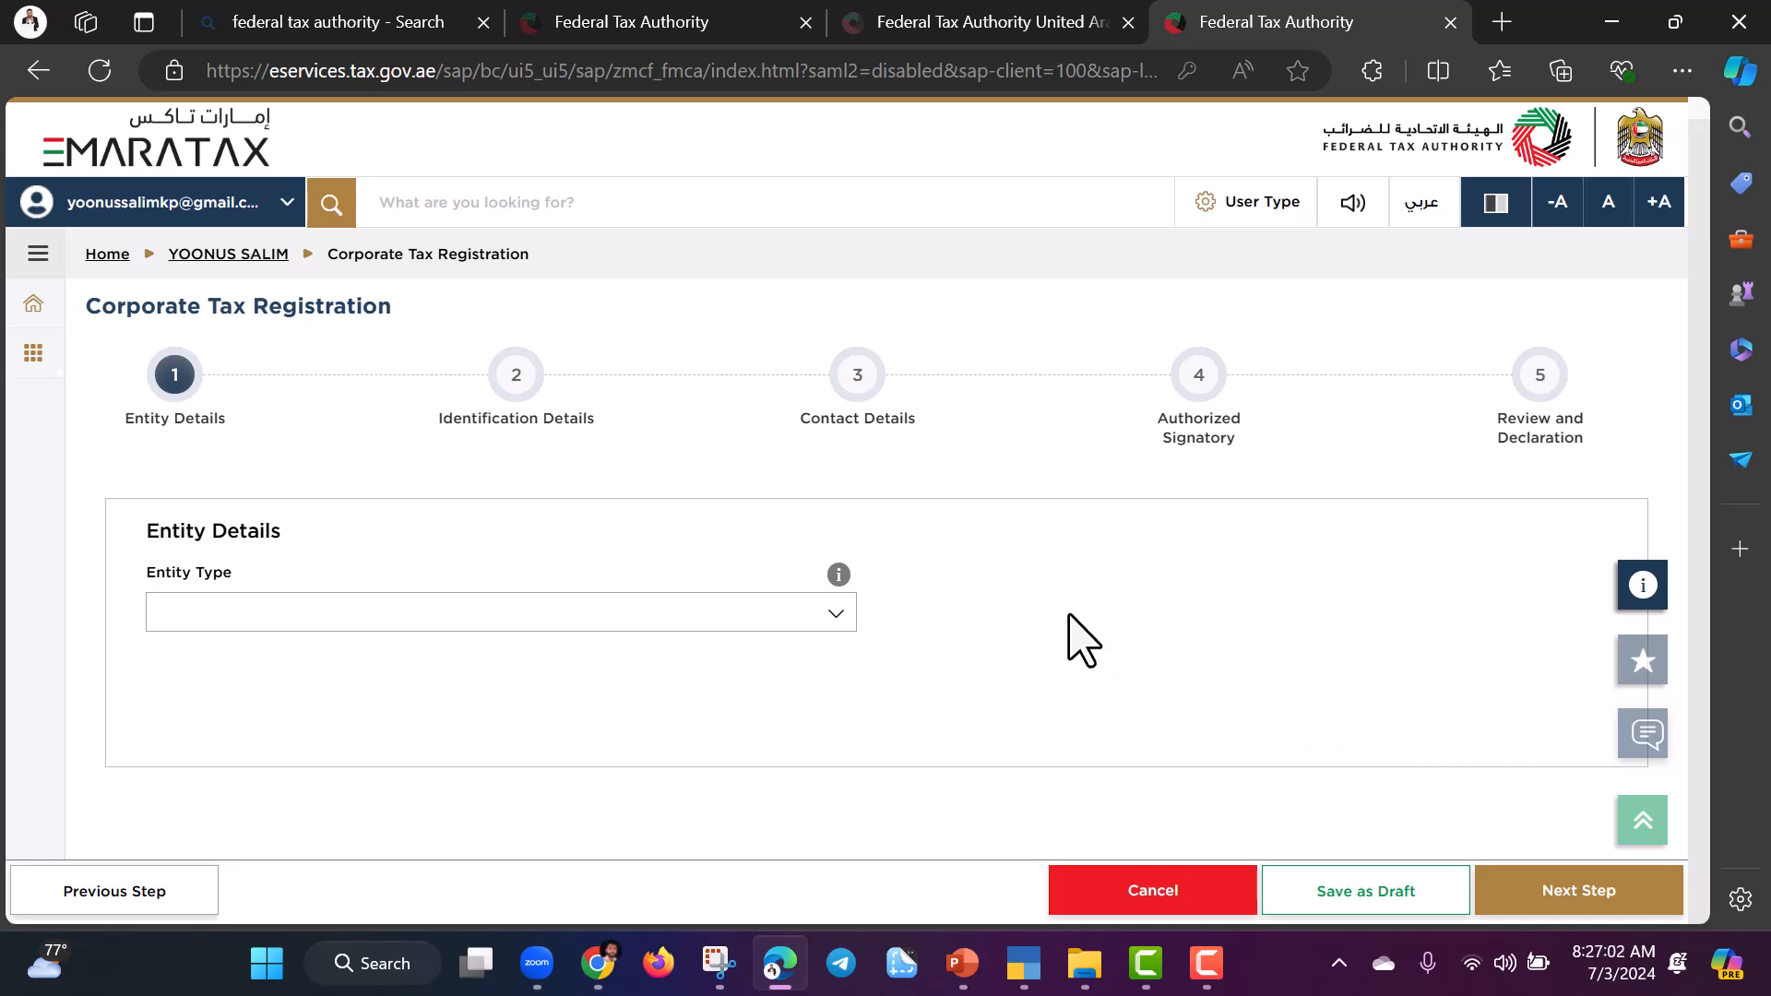
pyautogui.click(837, 616)
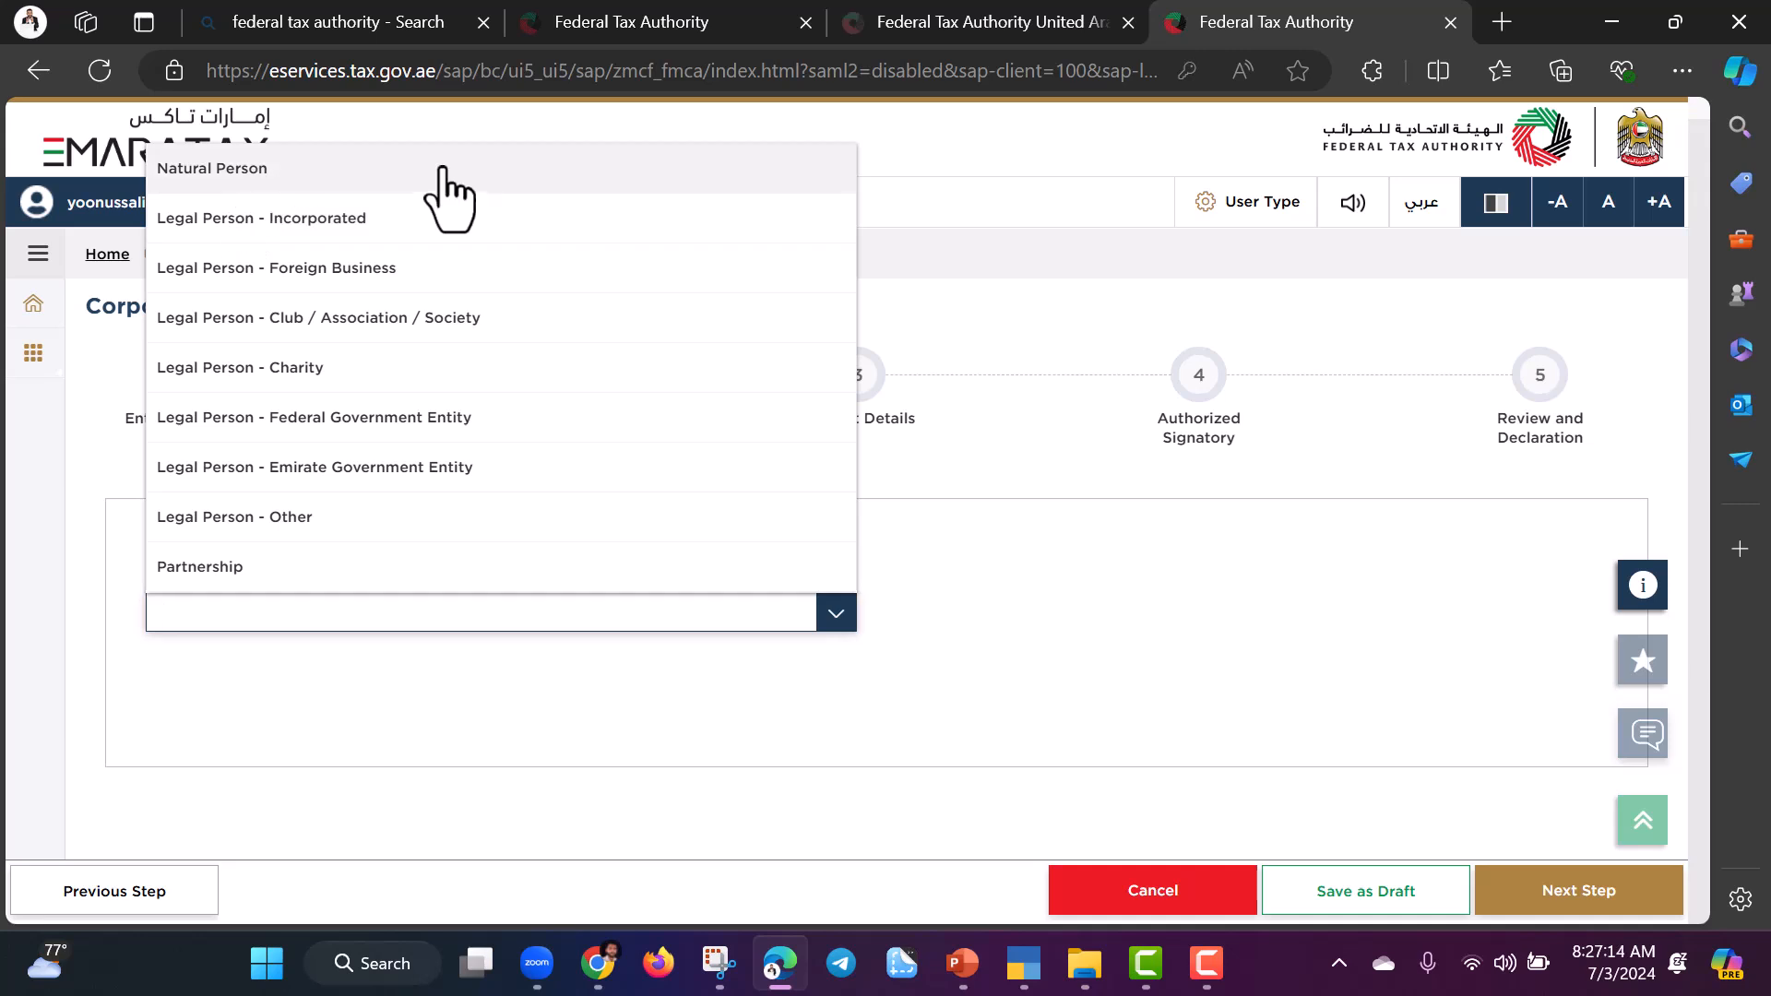
pyautogui.click(414, 217)
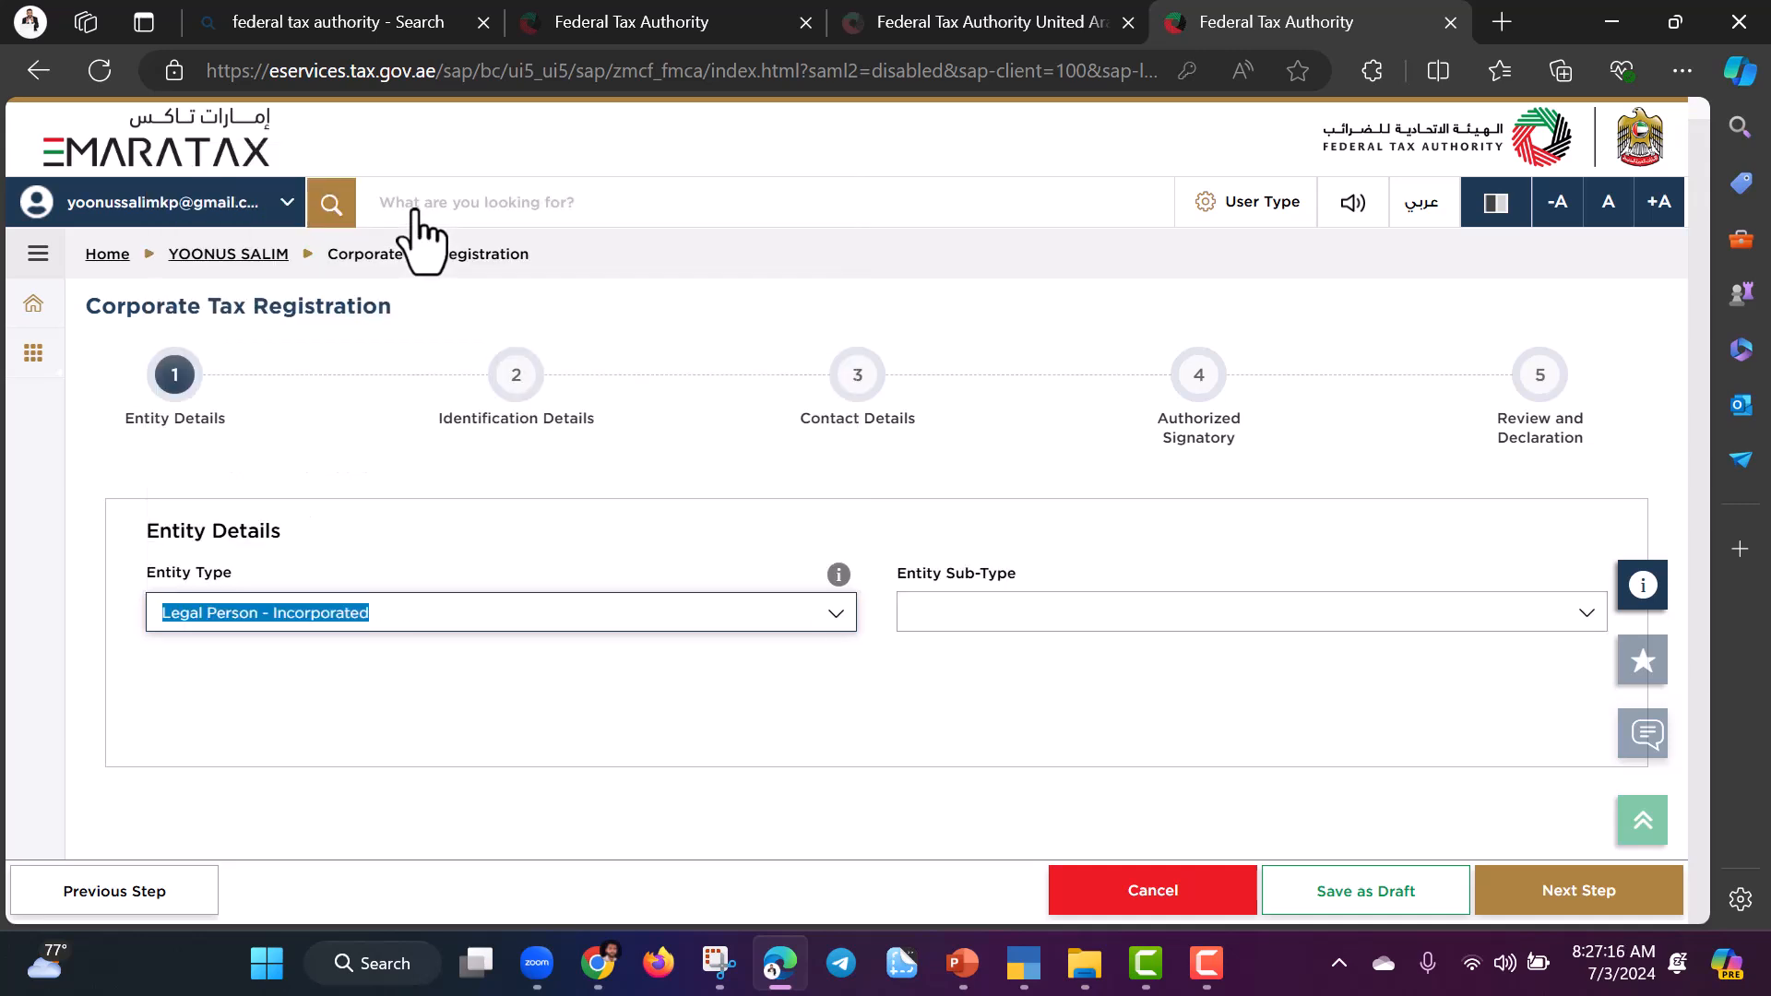
pyautogui.click(1022, 613)
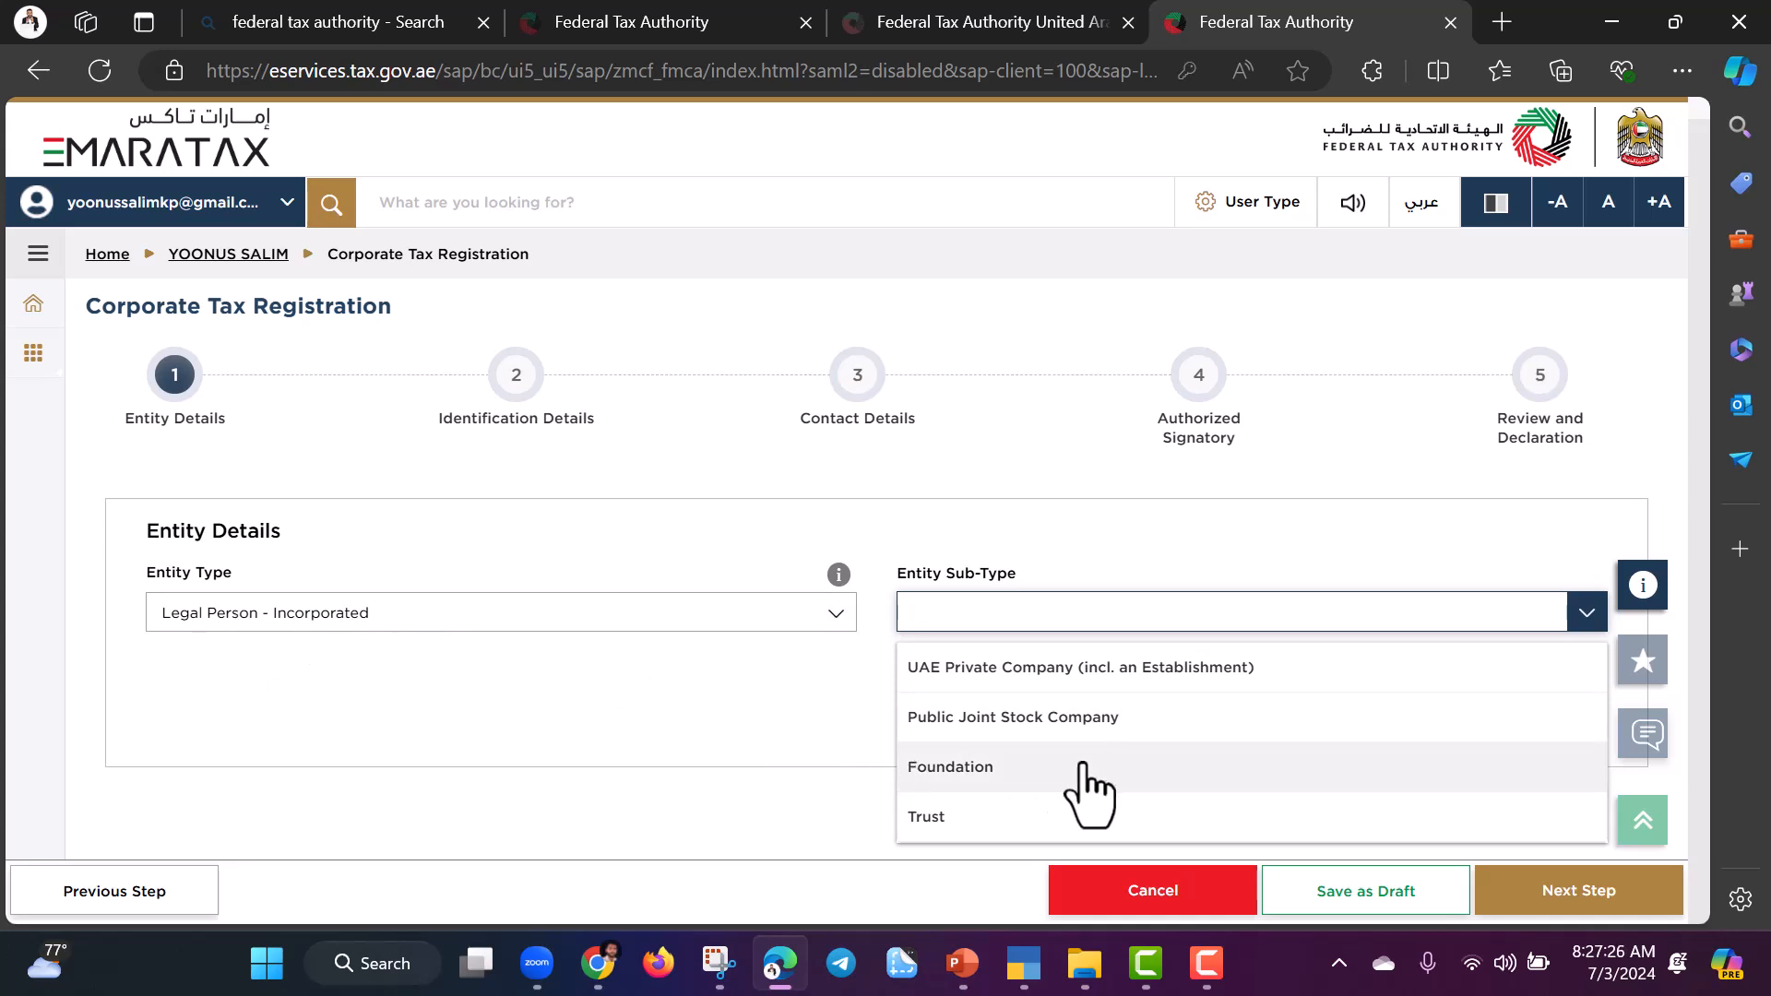
pyautogui.click(983, 678)
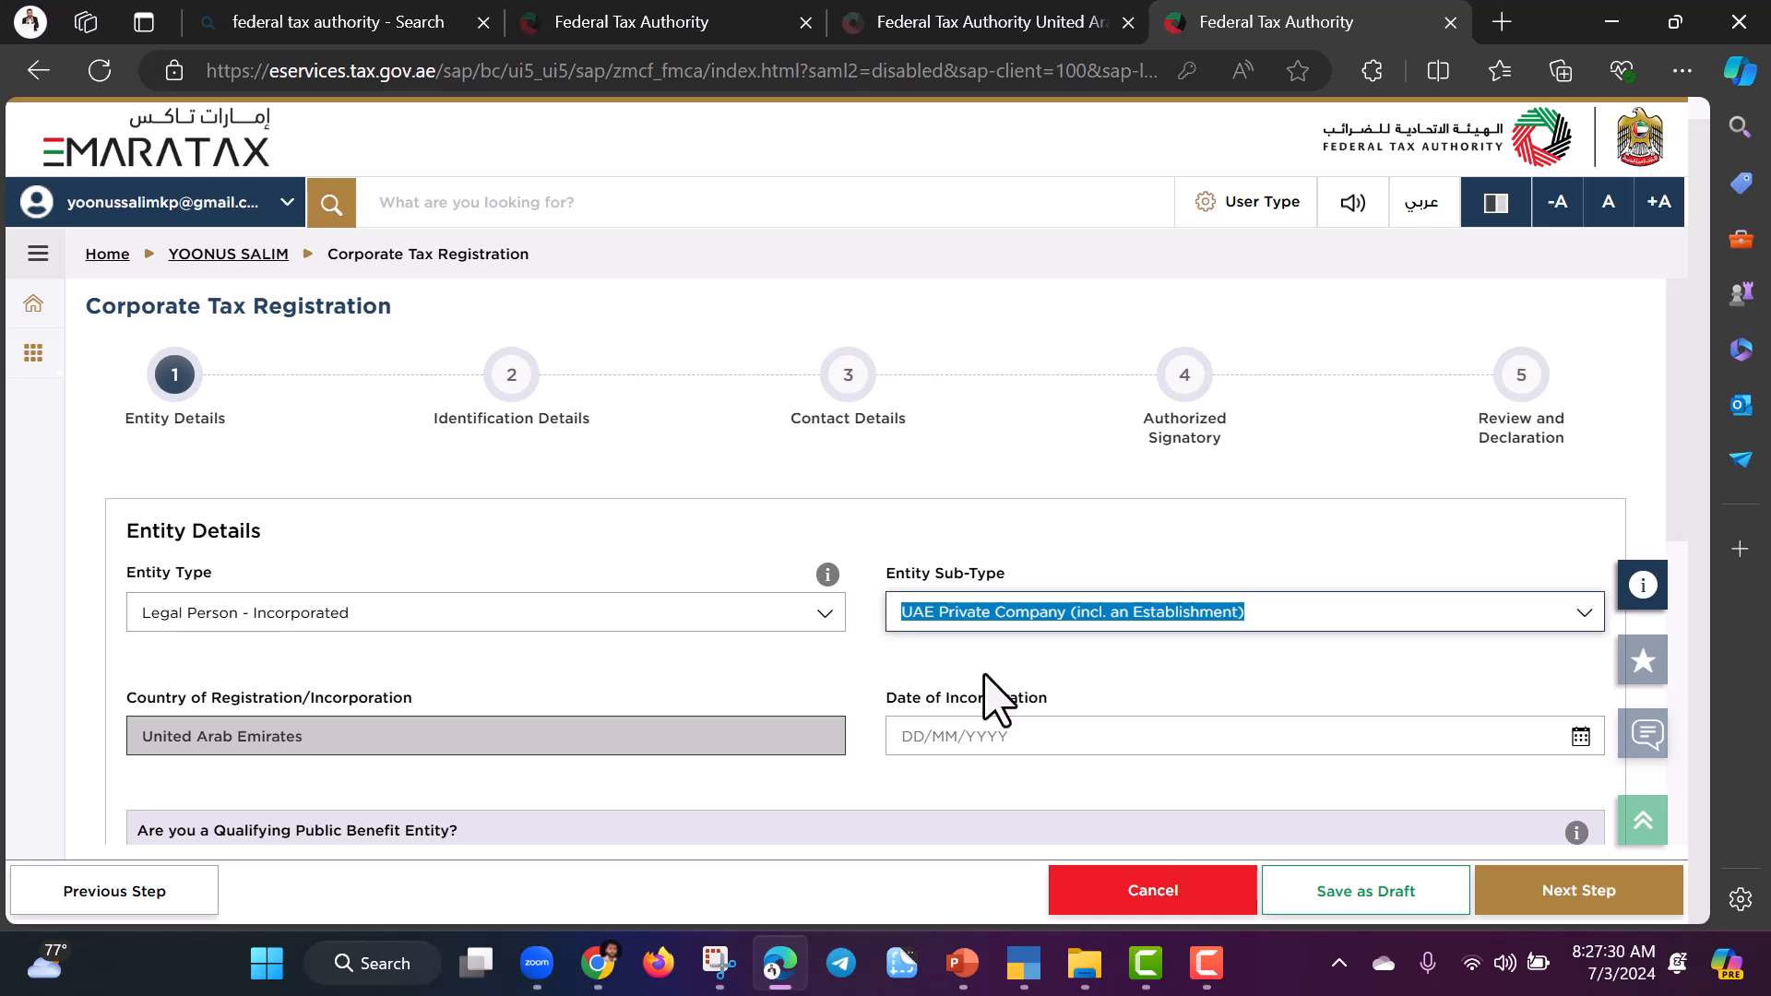
# - Enter 01/03/2022 as the date of incorporation and answer No to being a Qualifying Public Benefit Entity
pyautogui.scroll(-2, 811, 696)
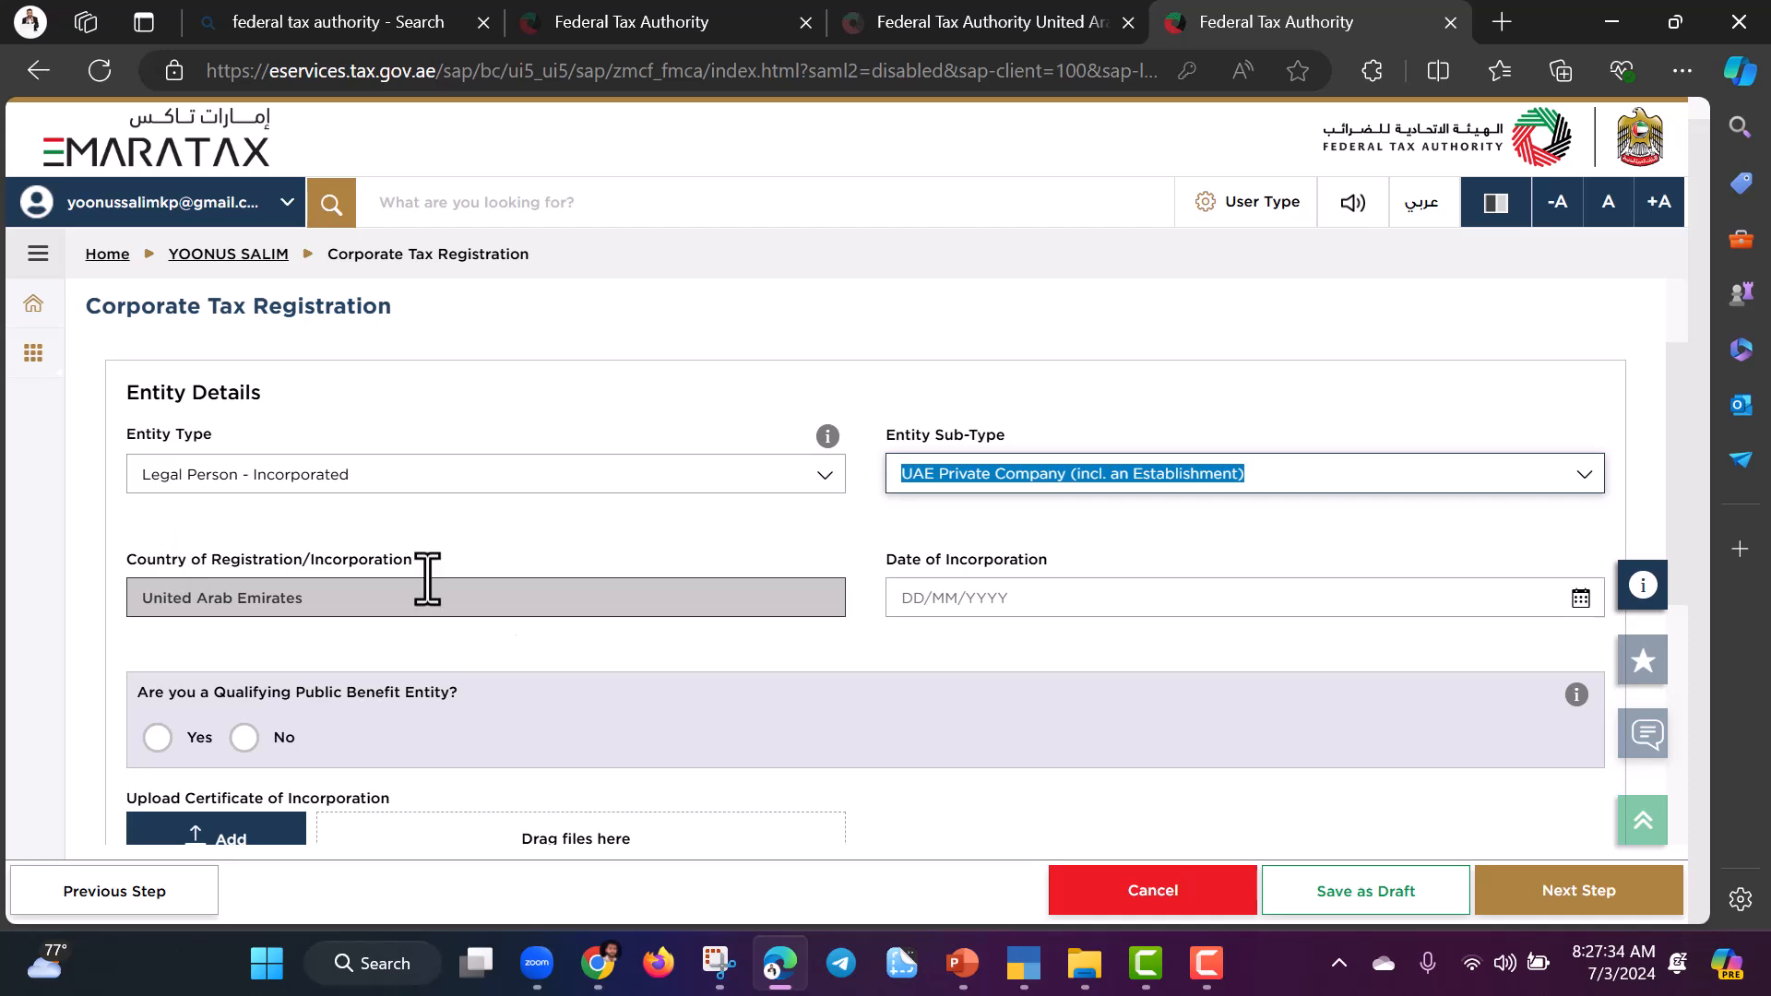
pyautogui.click(908, 597)
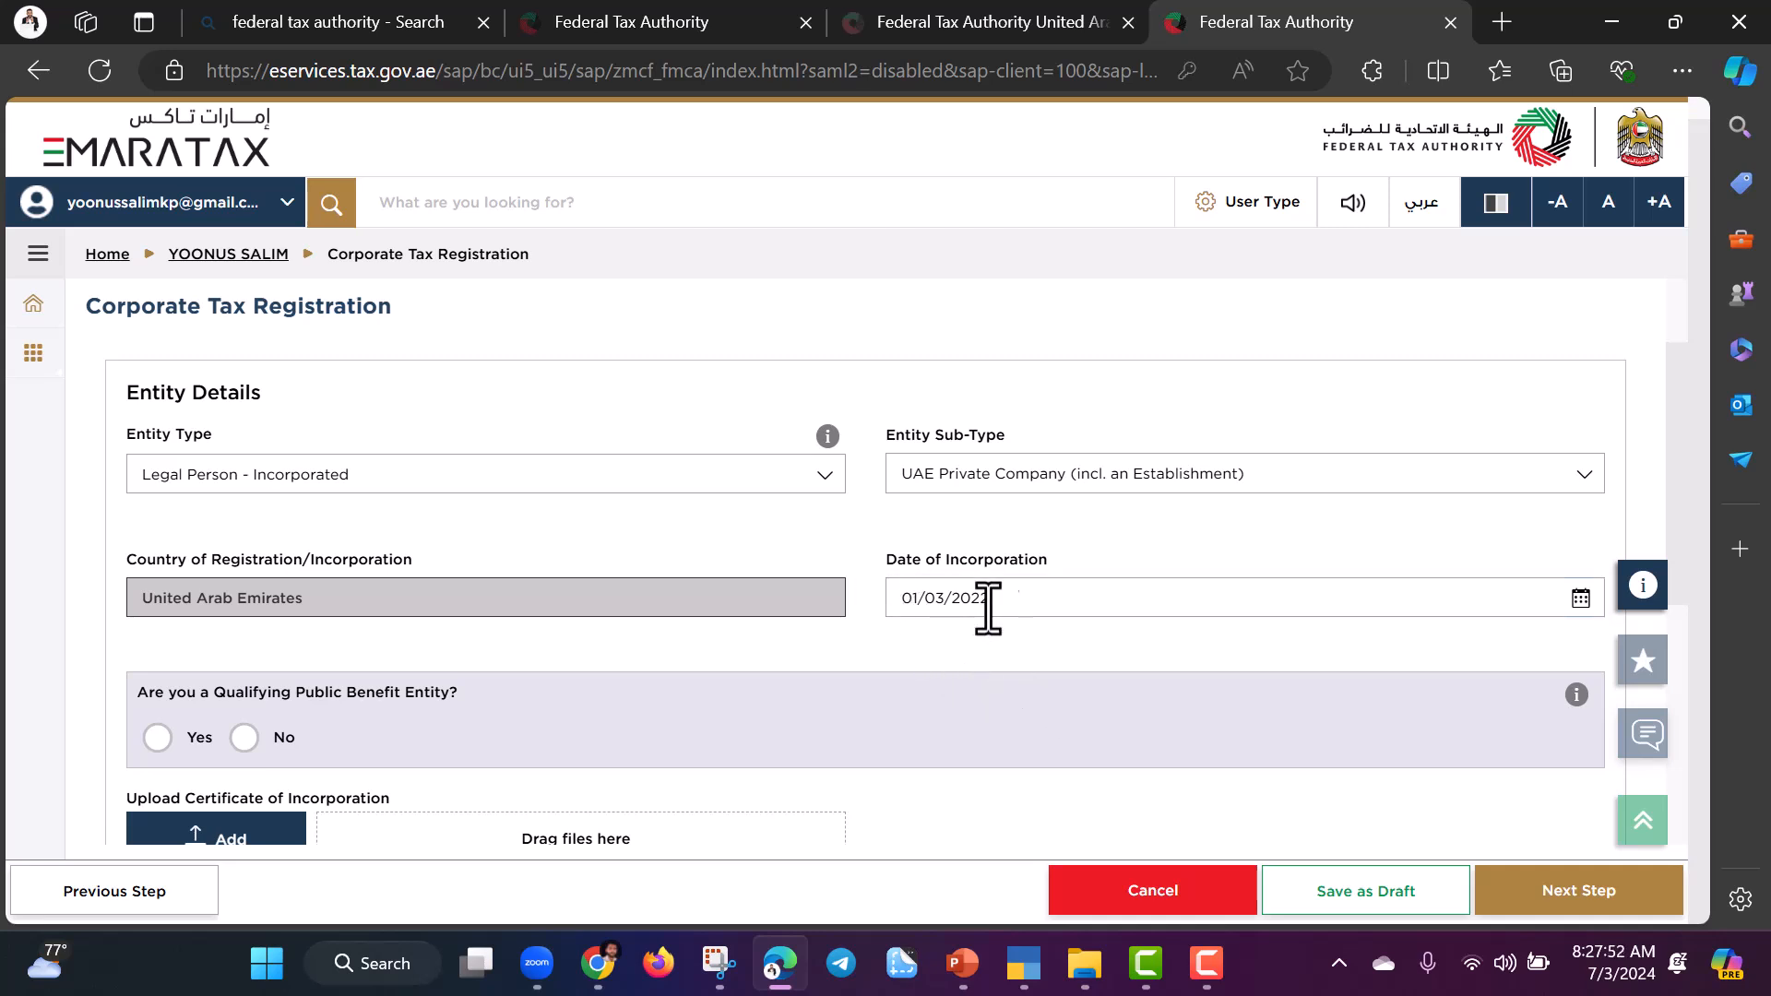
pyautogui.scroll(-1, 1061, 646)
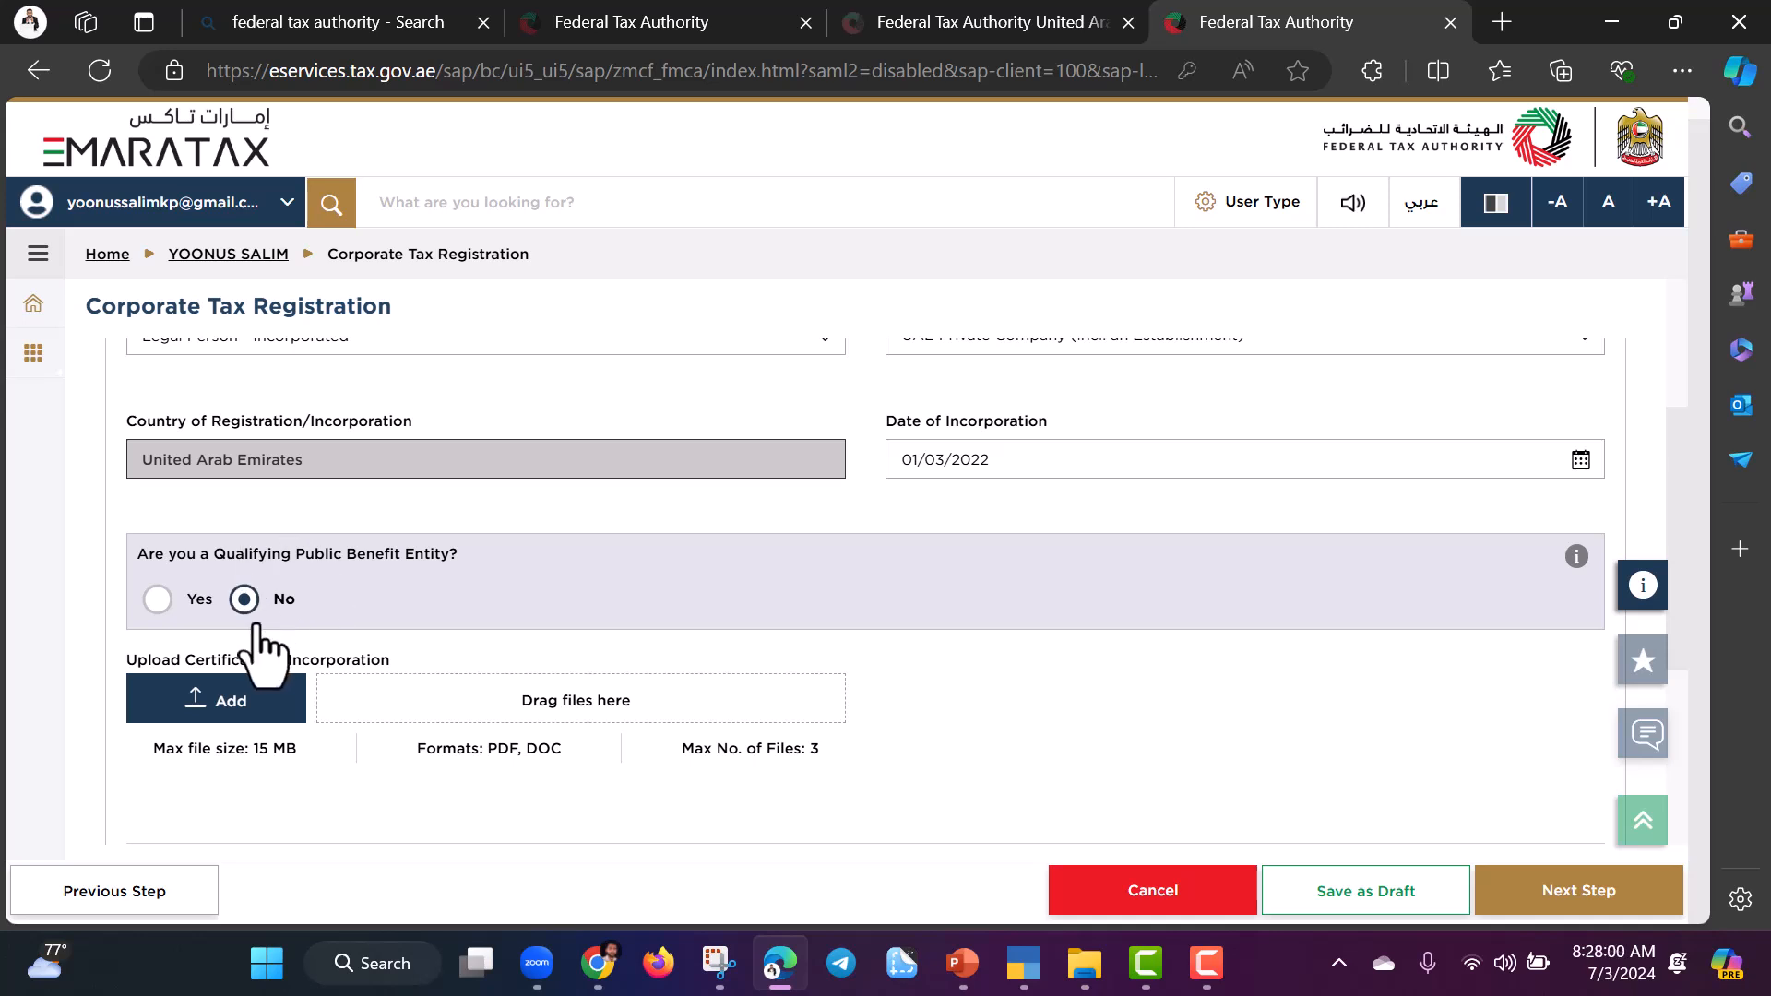
# - Upload the Trade License PDF from the Desktop as the certificate of incorporation and confirm the attachment
pyautogui.scroll(-3, 267, 609)
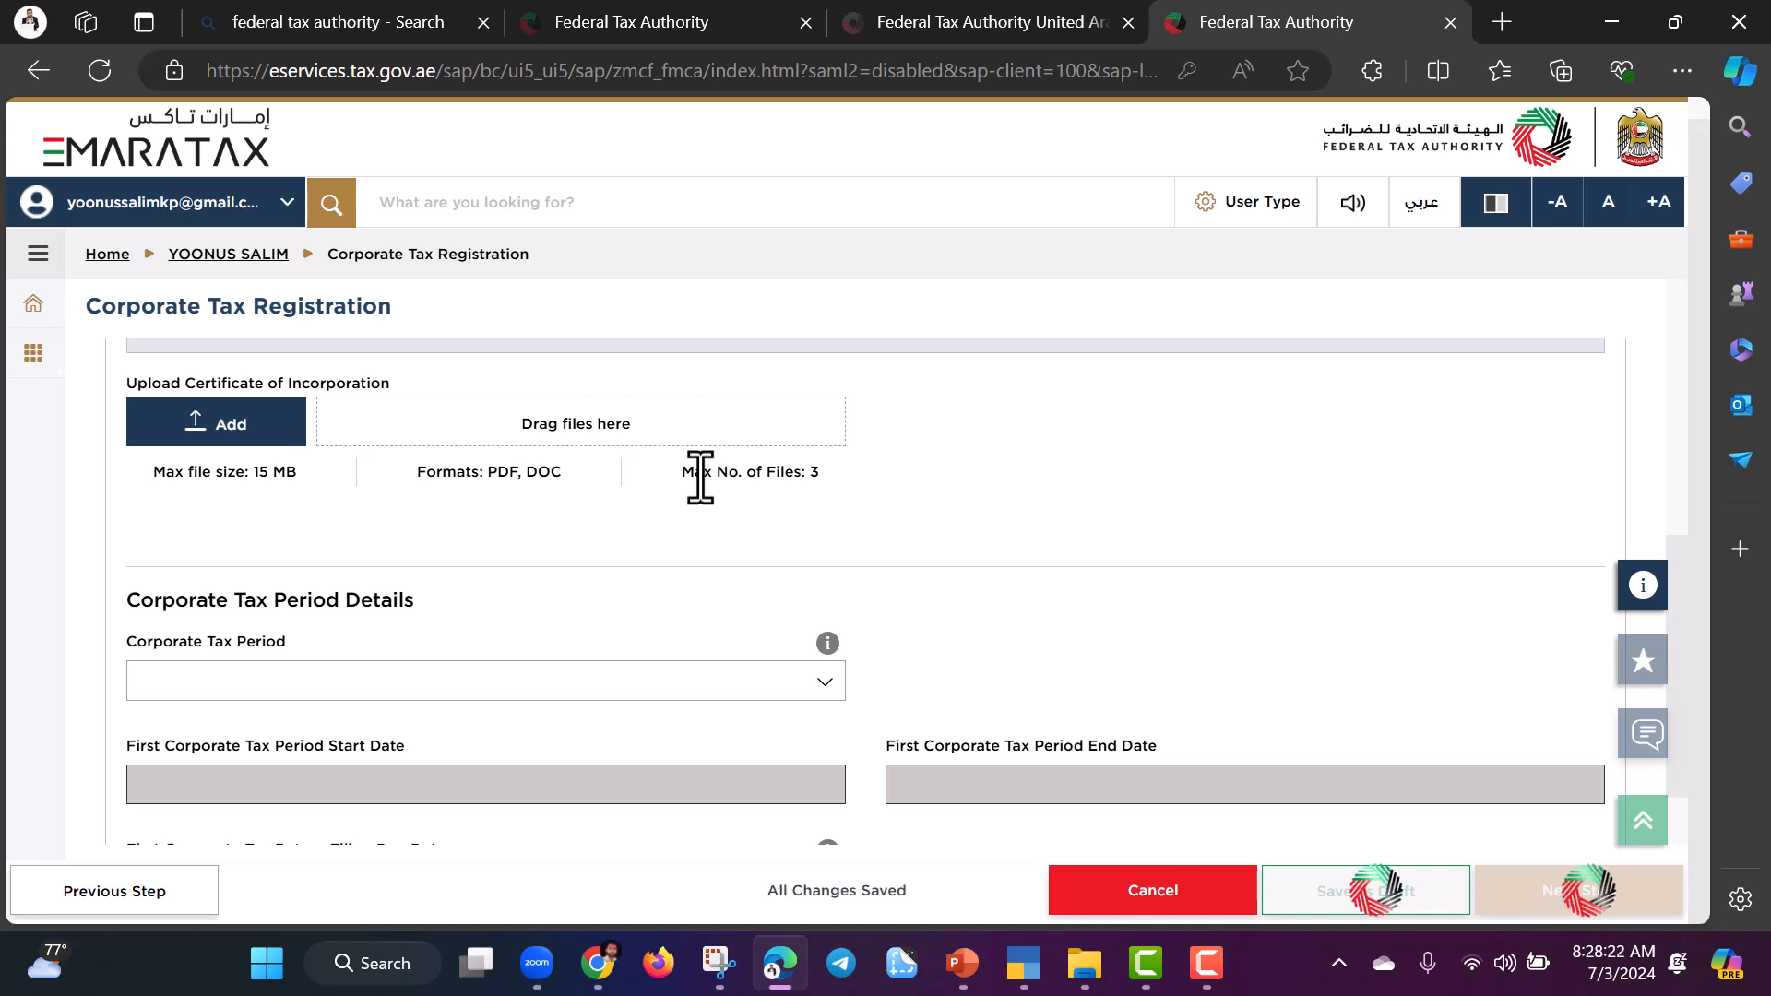
pyautogui.click(246, 413)
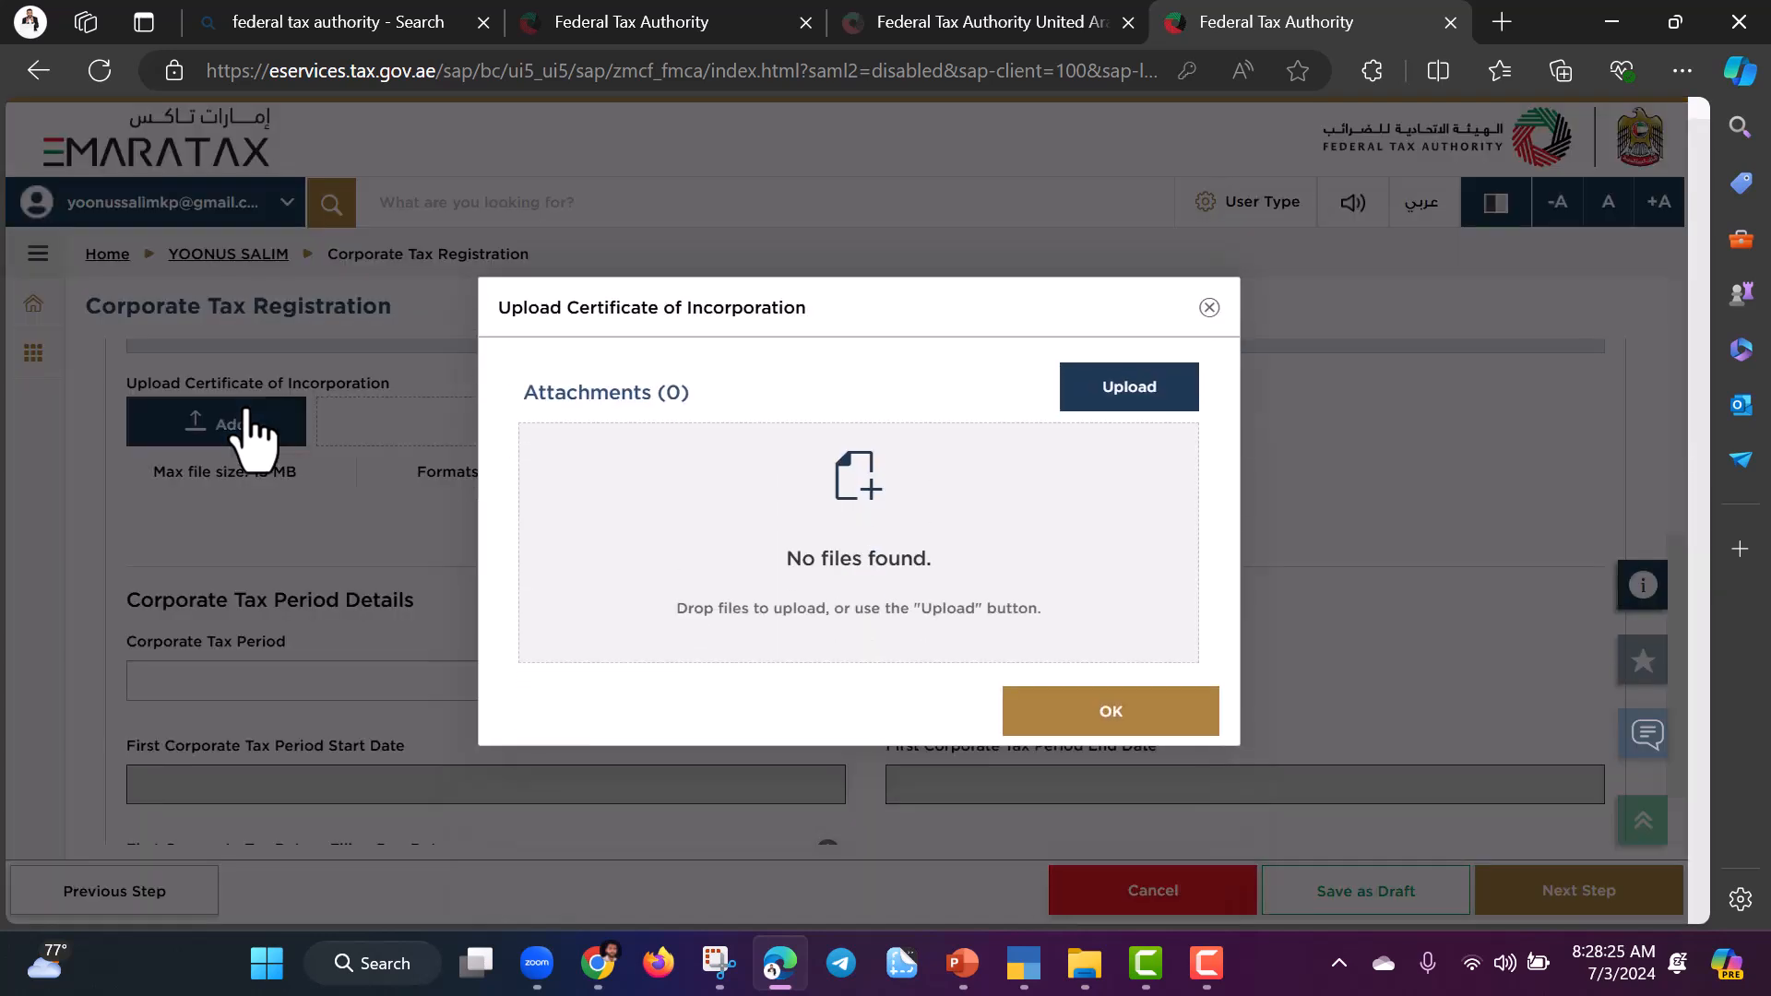
pyautogui.click(1143, 385)
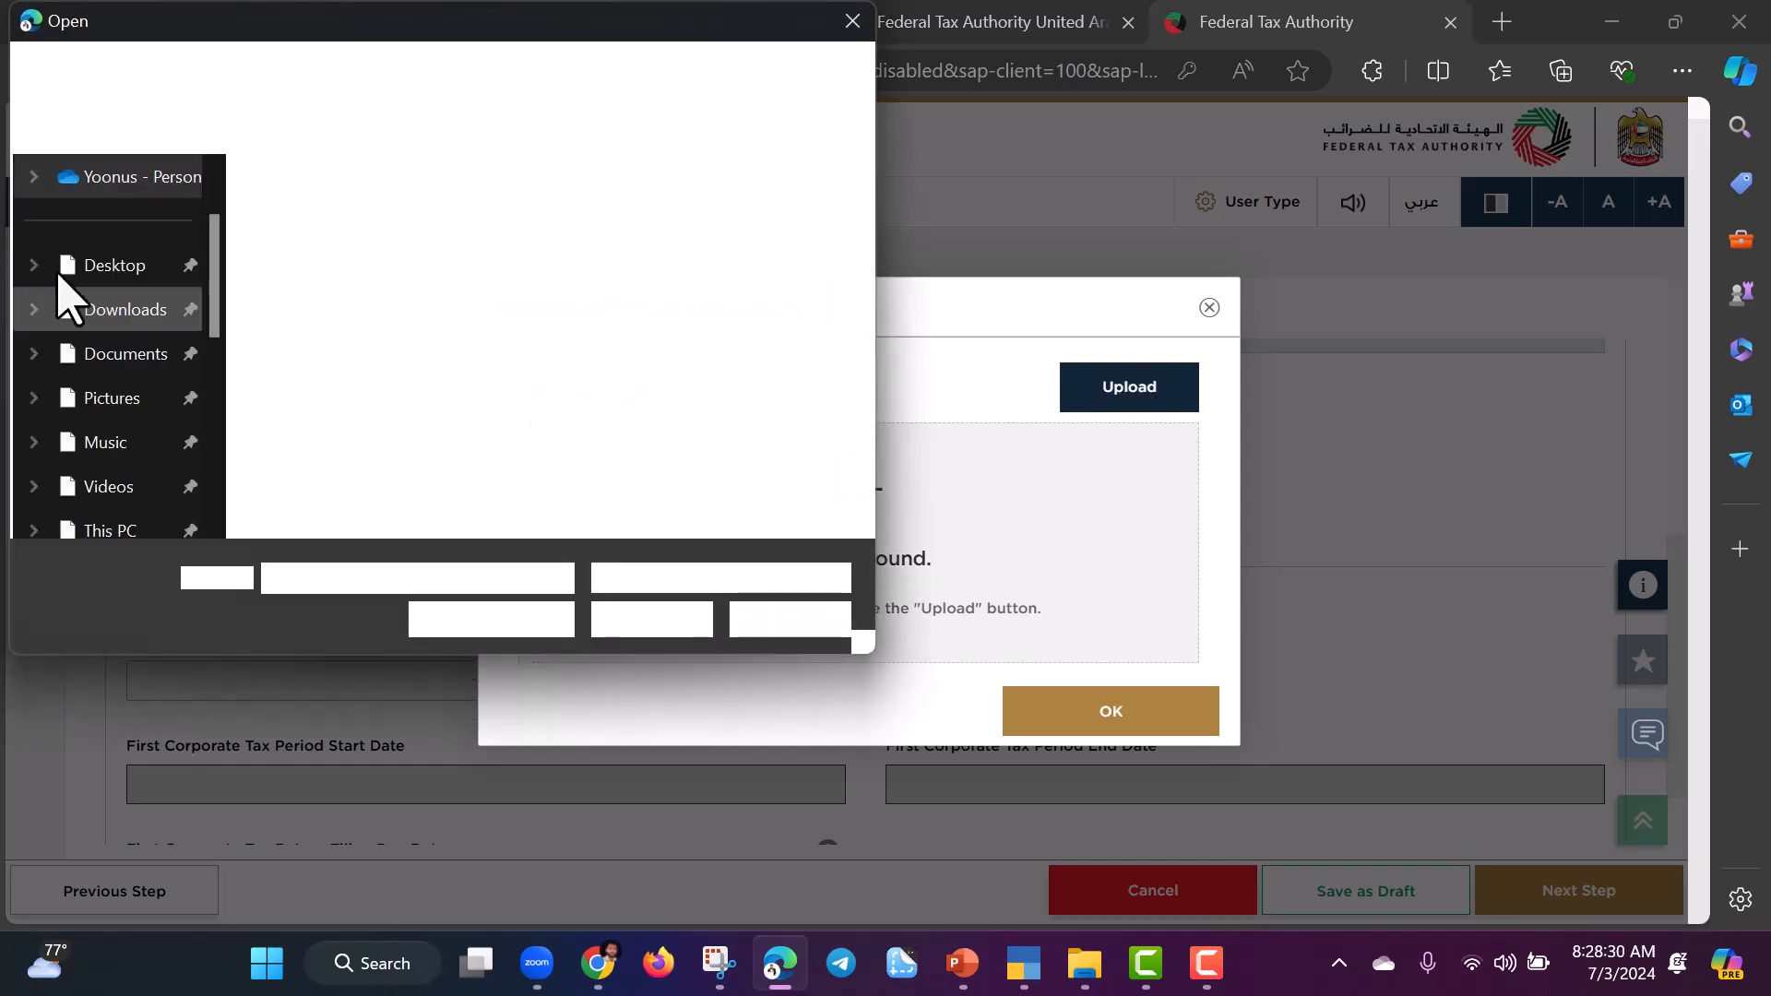
pyautogui.click(153, 271)
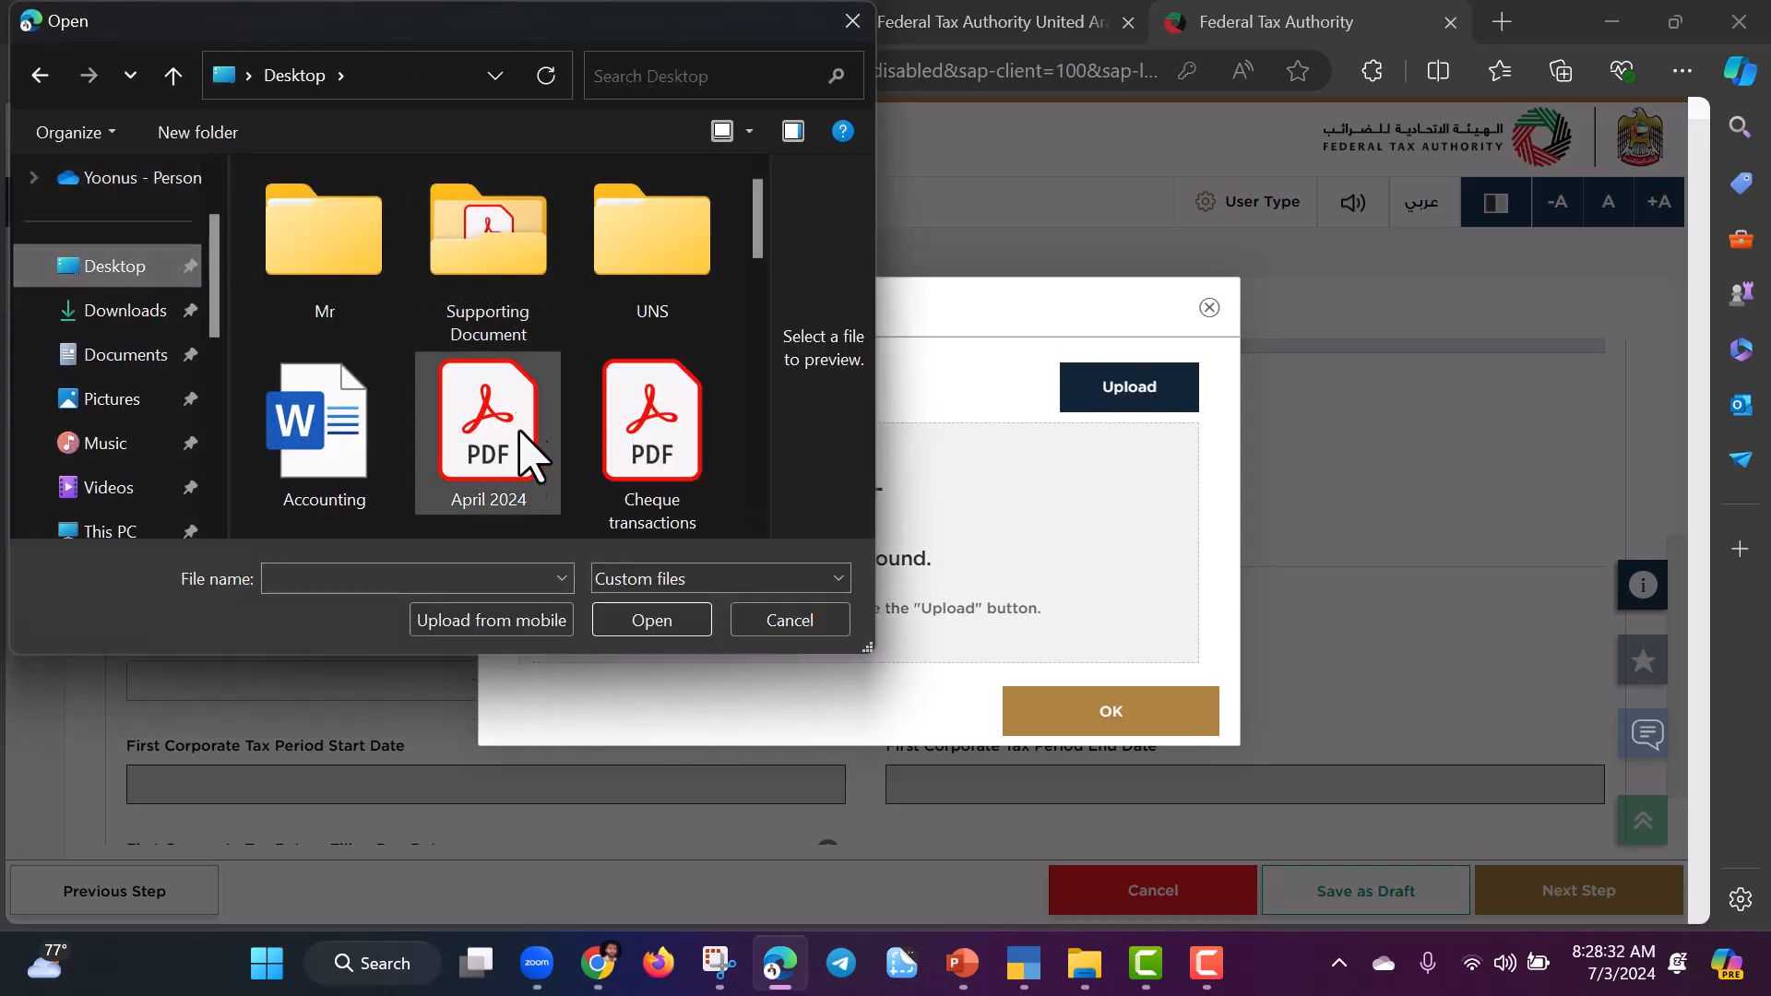
pyautogui.click(496, 474)
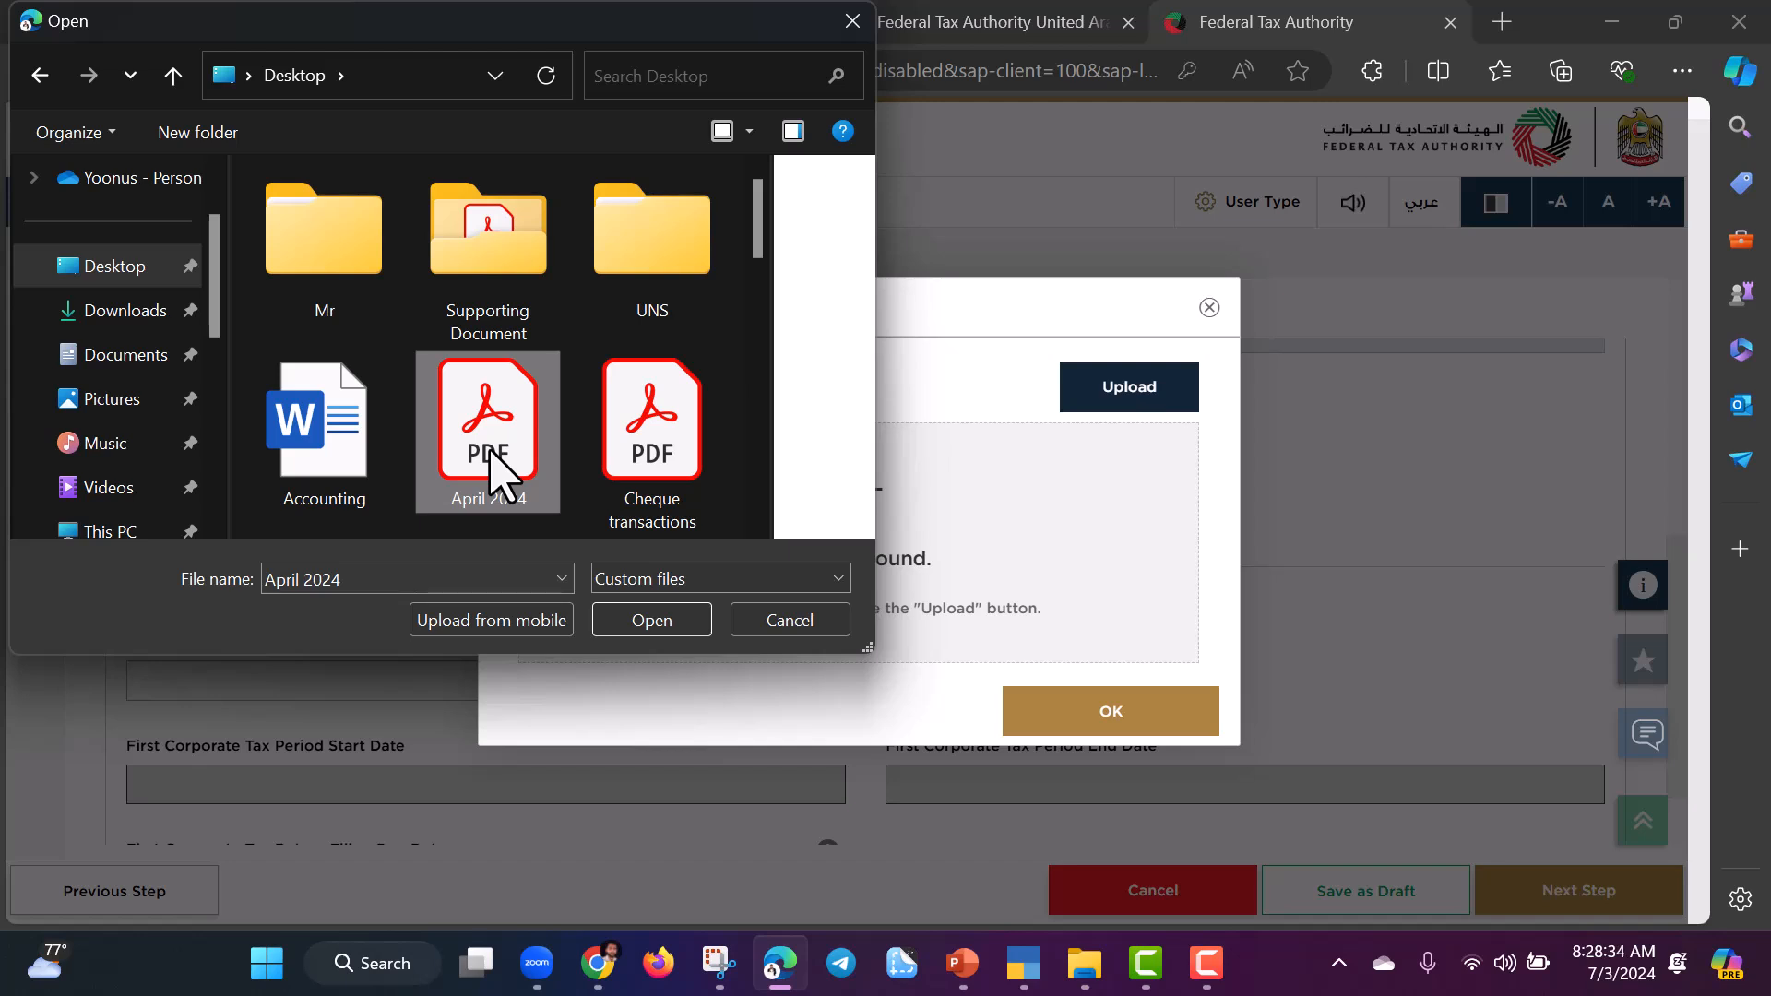
pyautogui.moveTo(756, 230); pyautogui.dragTo(759, 360)
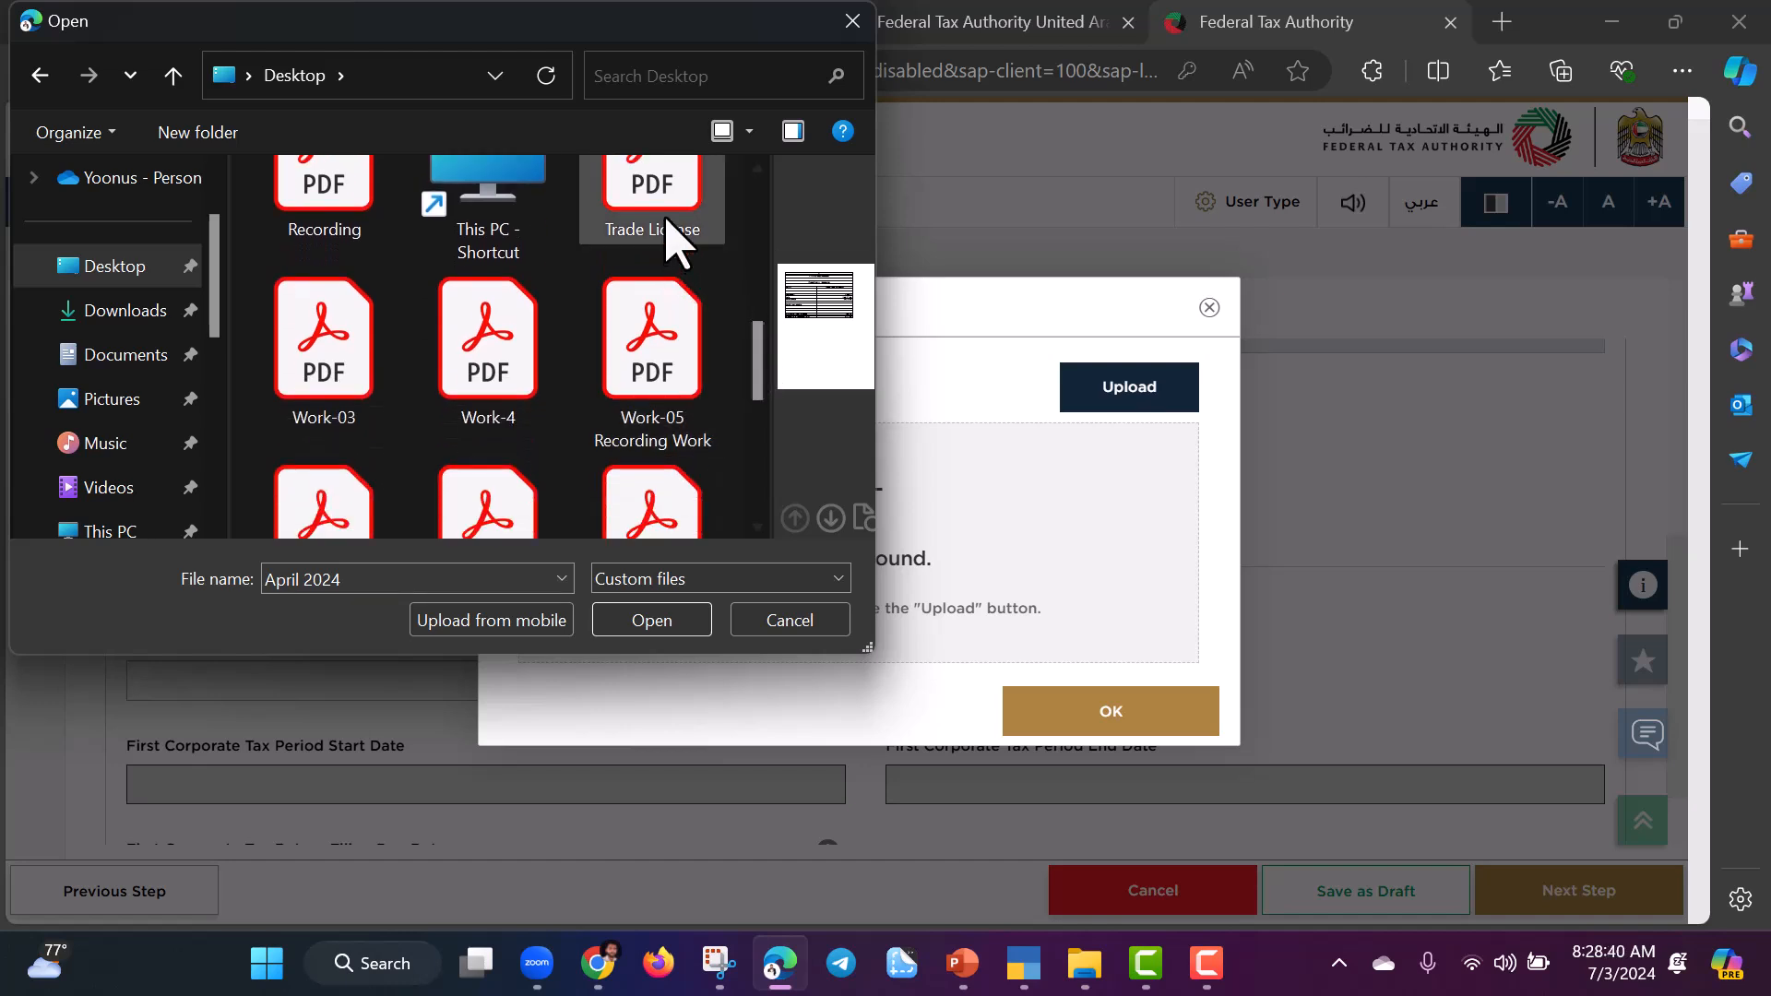
pyautogui.click(666, 219)
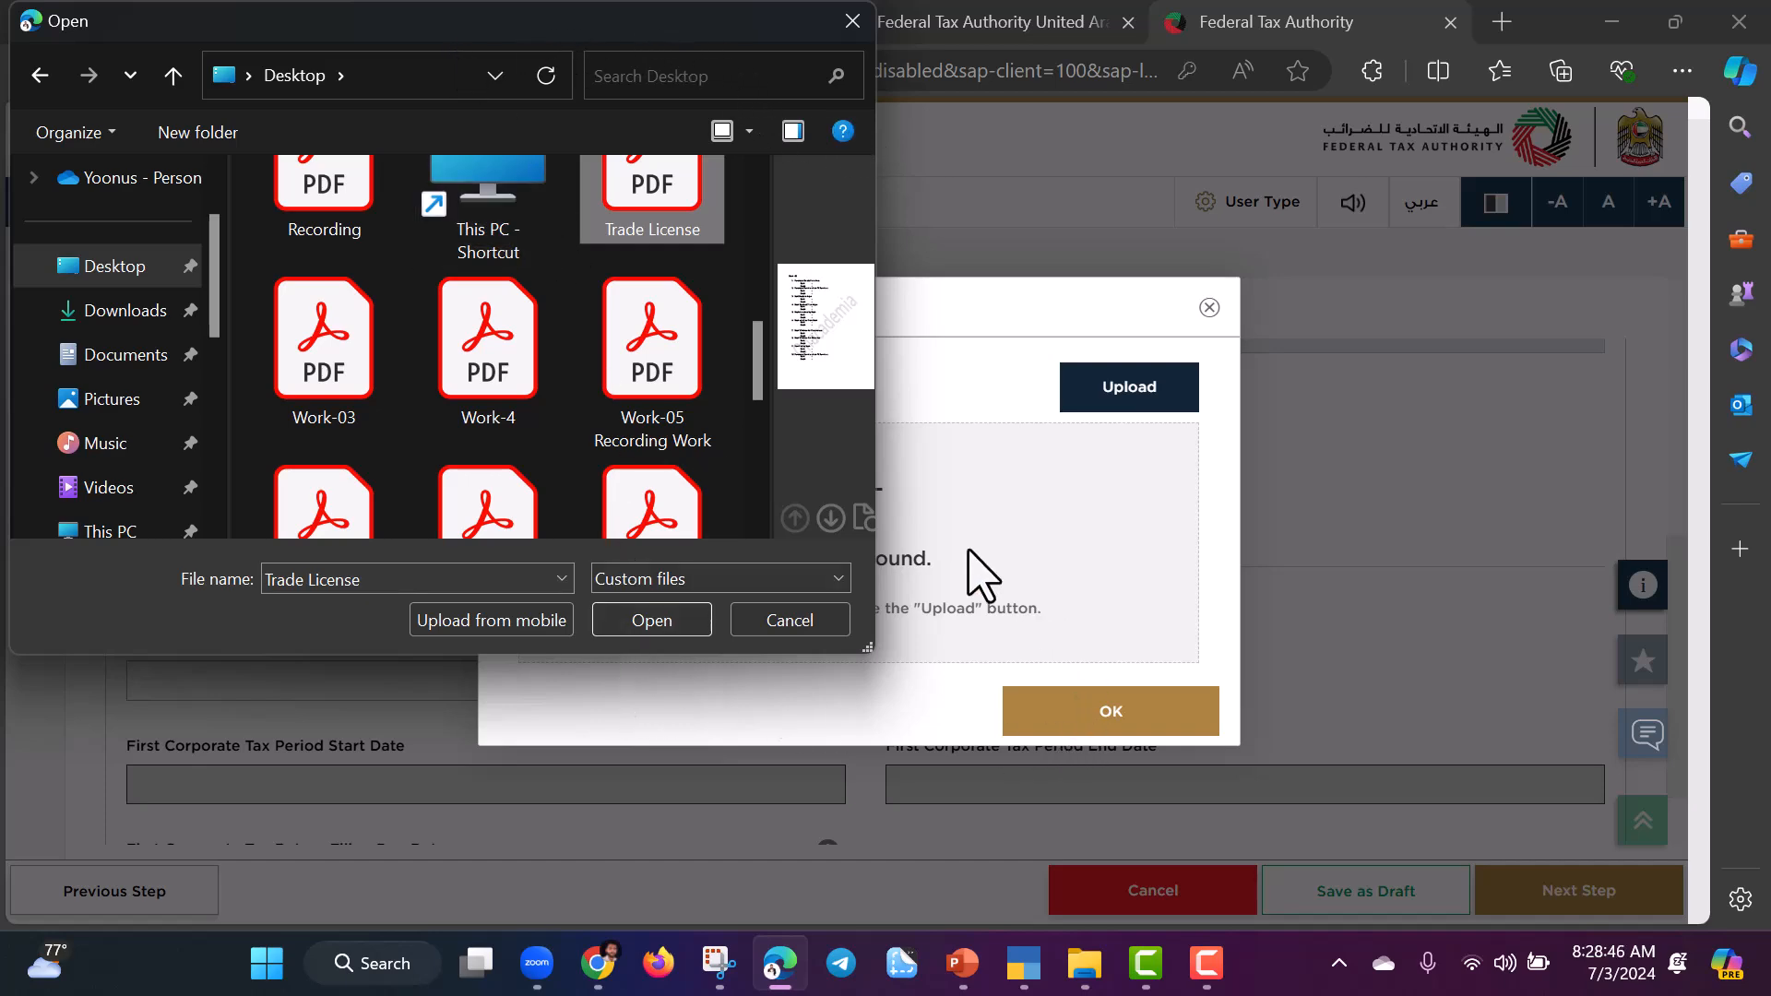
pyautogui.click(663, 624)
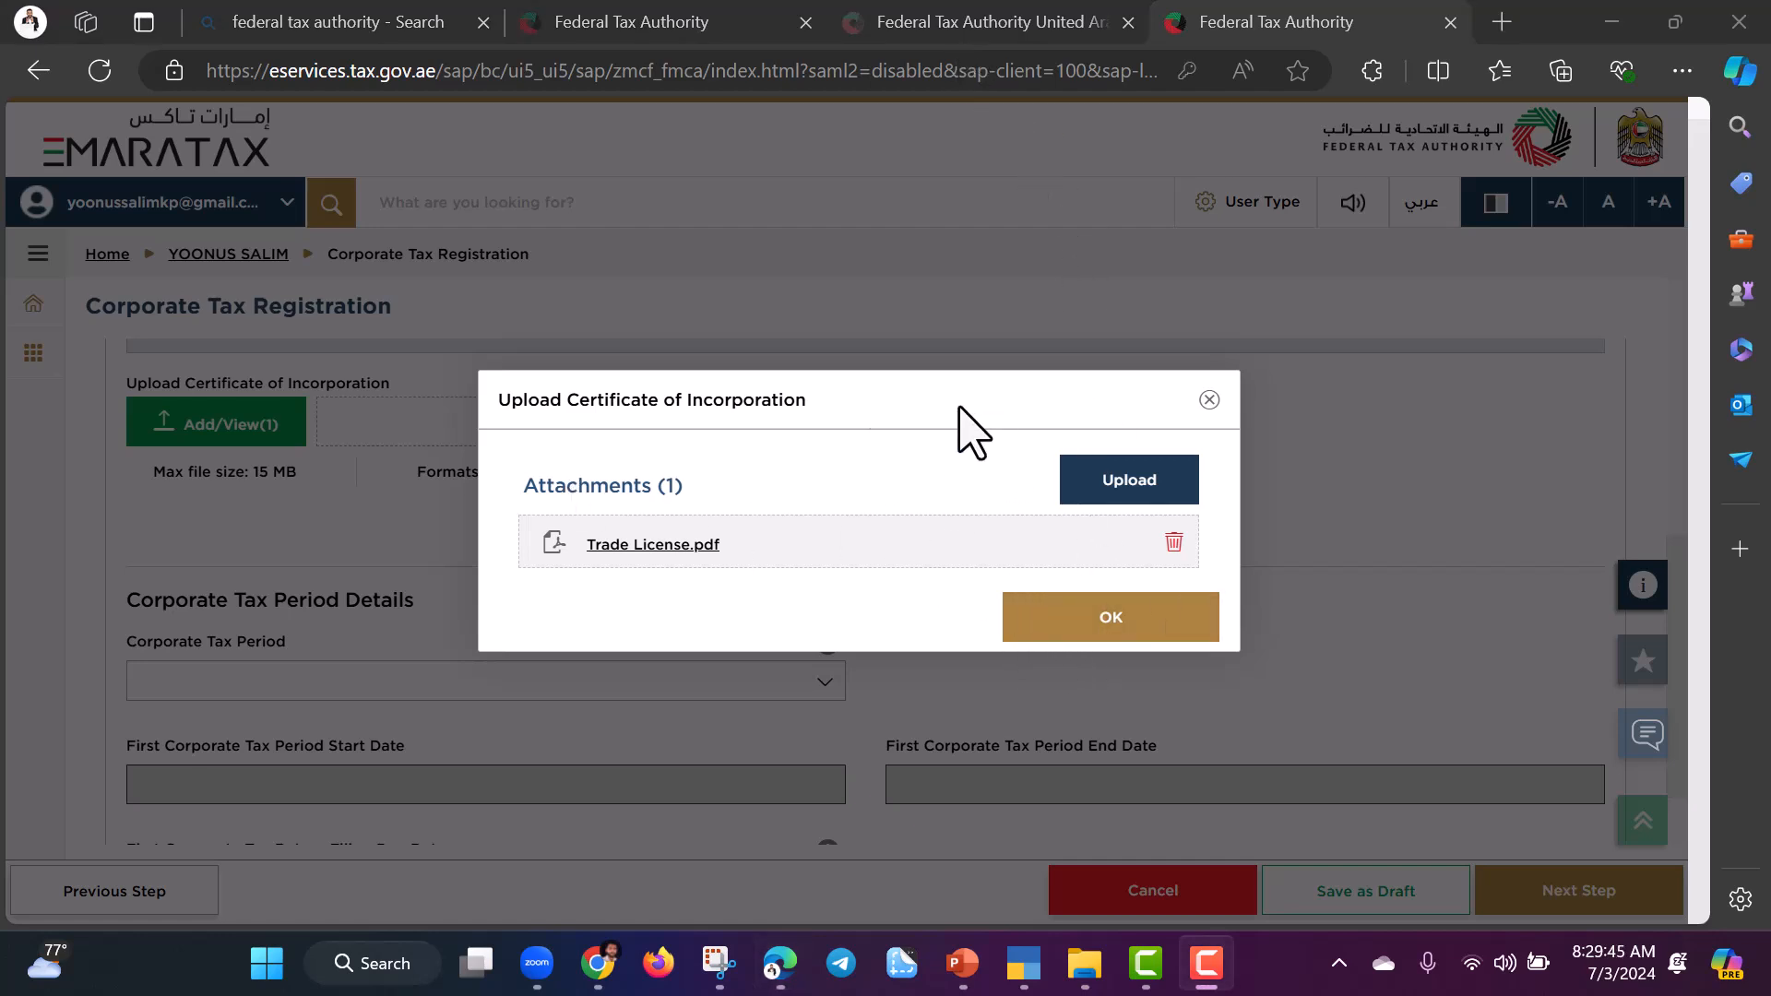
pyautogui.click(1051, 628)
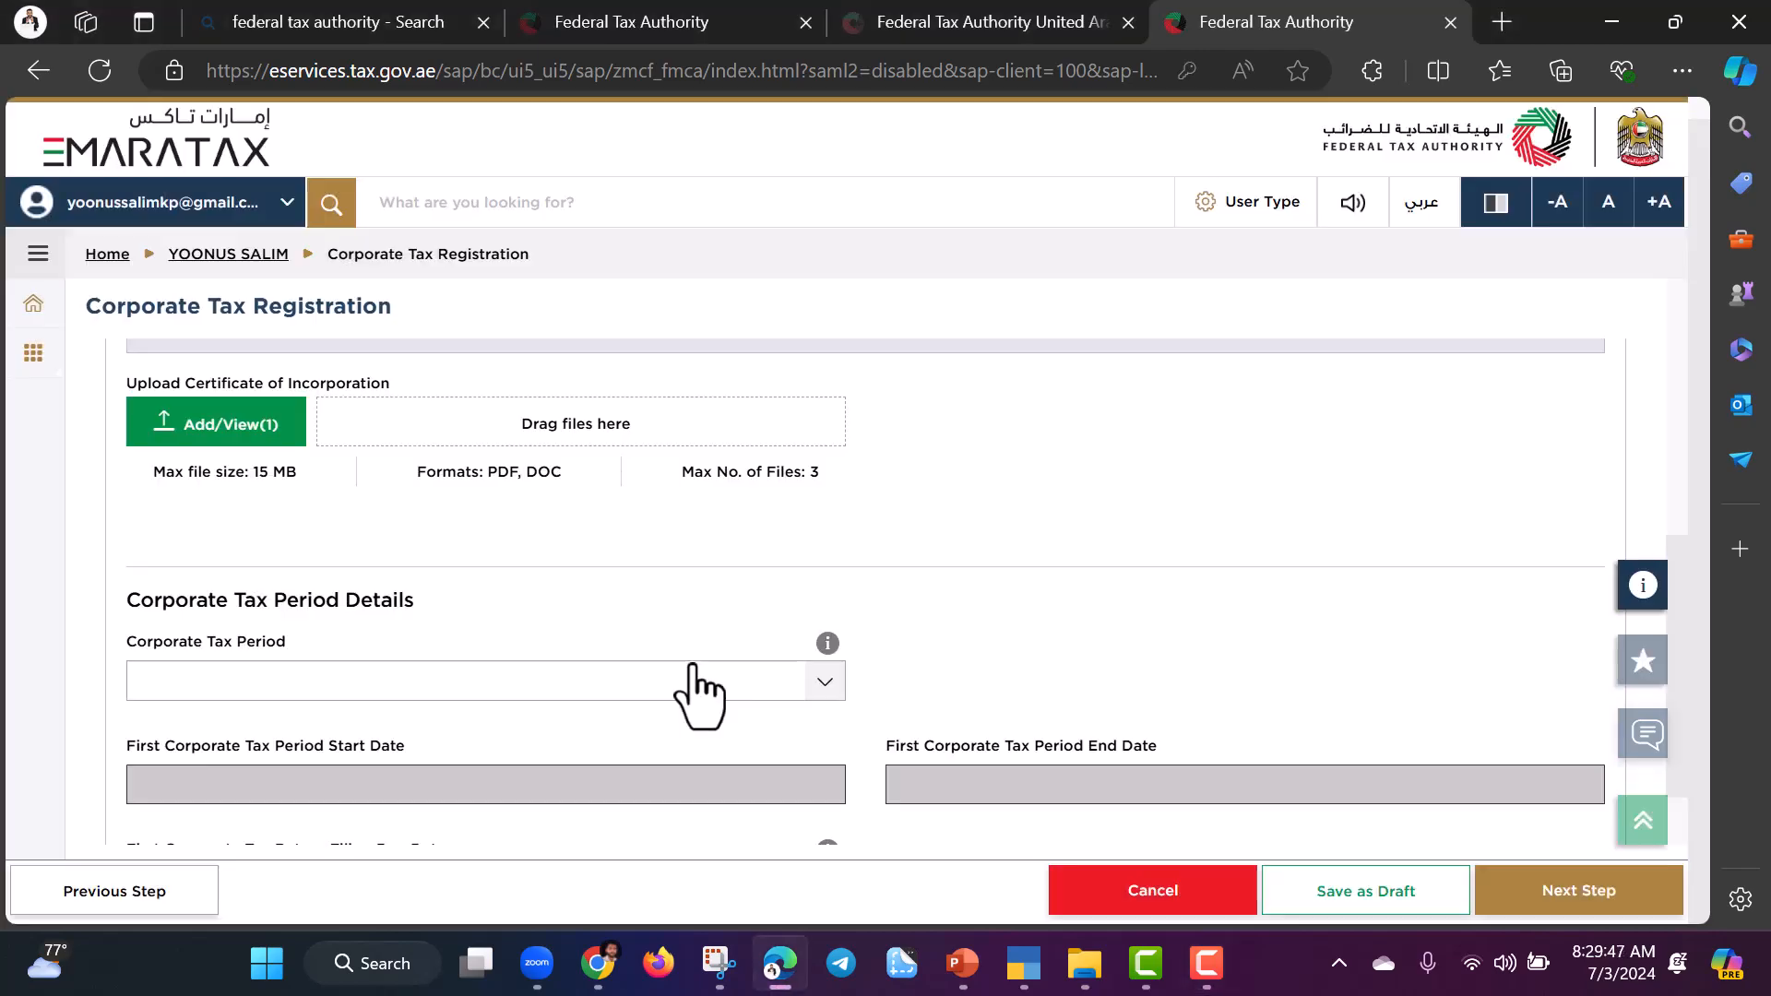
# - Set the corporate tax period to January - December
pyautogui.scroll(-1, 452, 604)
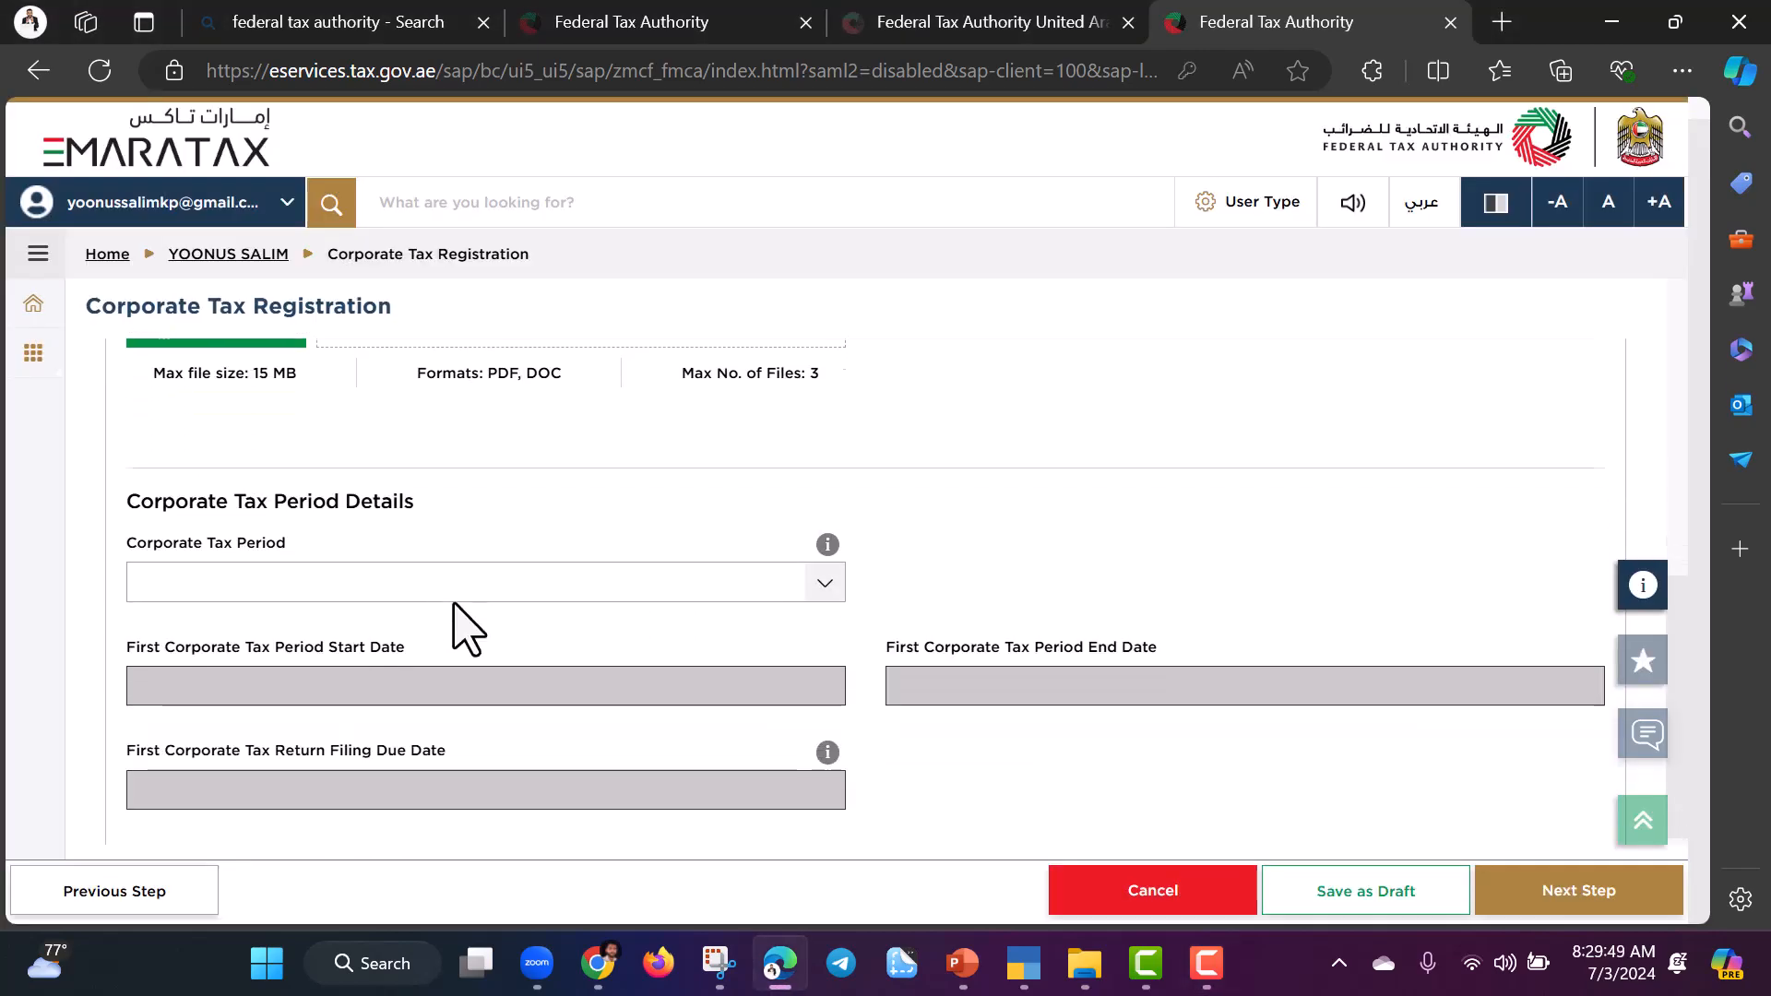
pyautogui.scroll(3, 452, 612)
pyautogui.scroll(2, 452, 614)
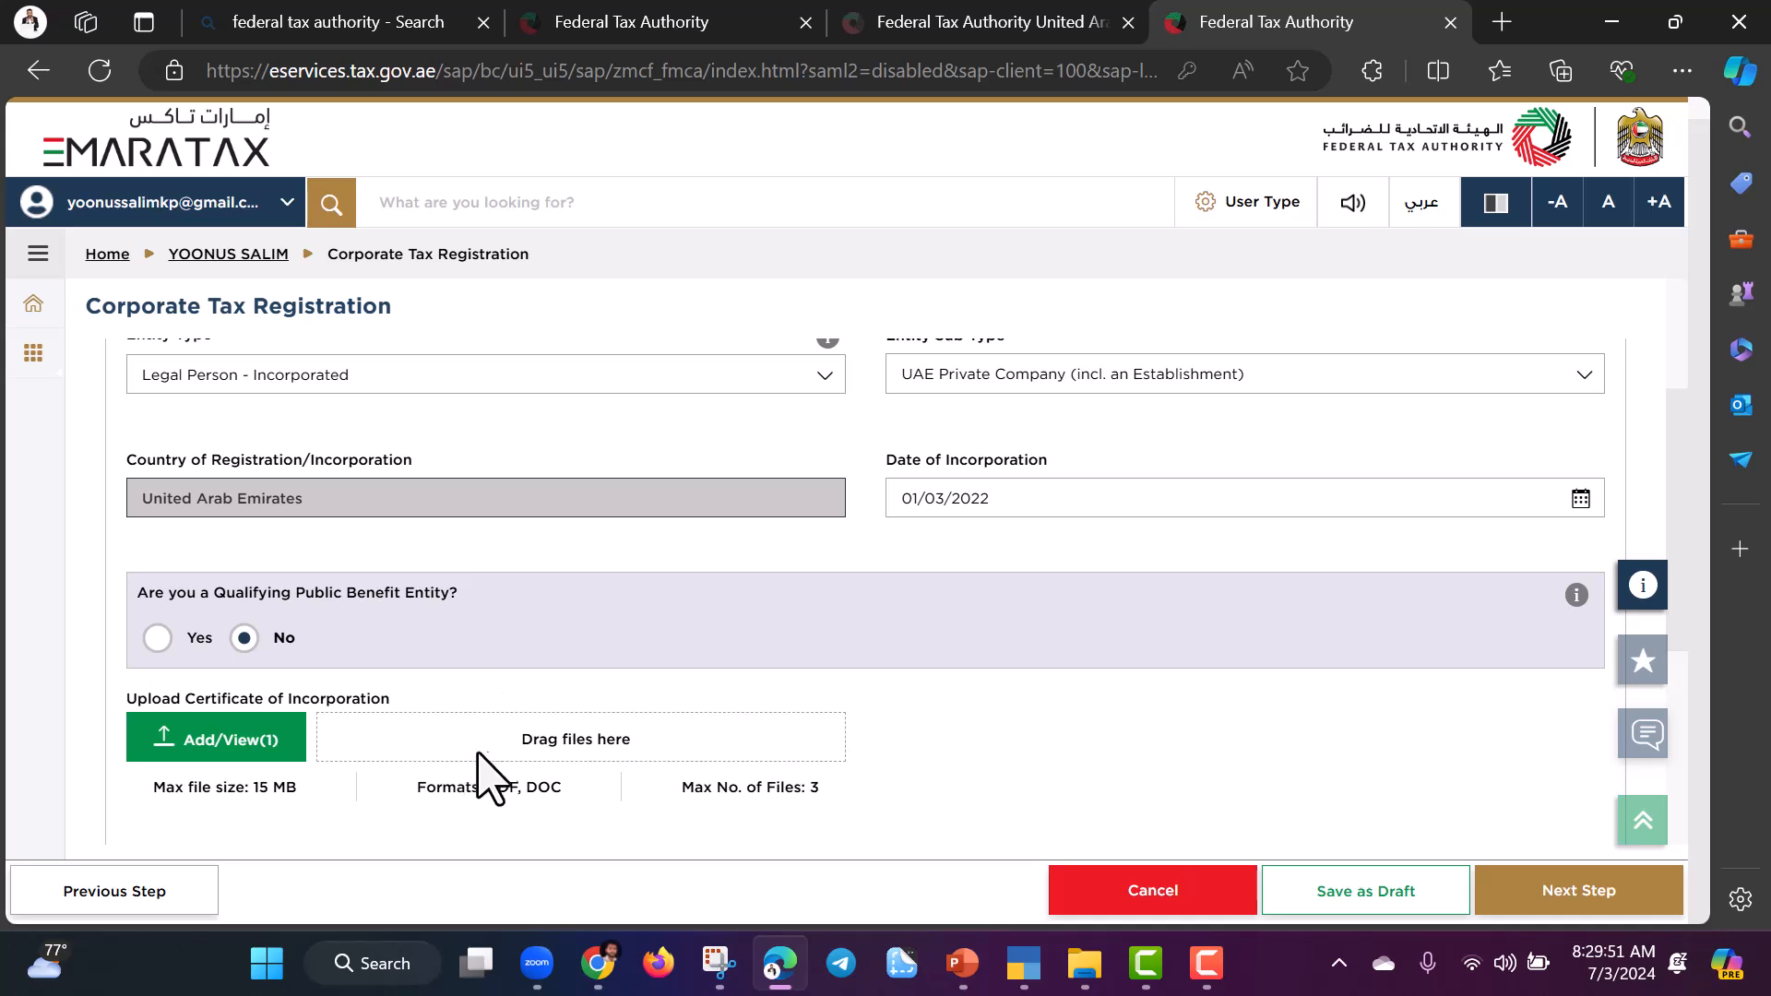
pyautogui.scroll(-3, 692, 590)
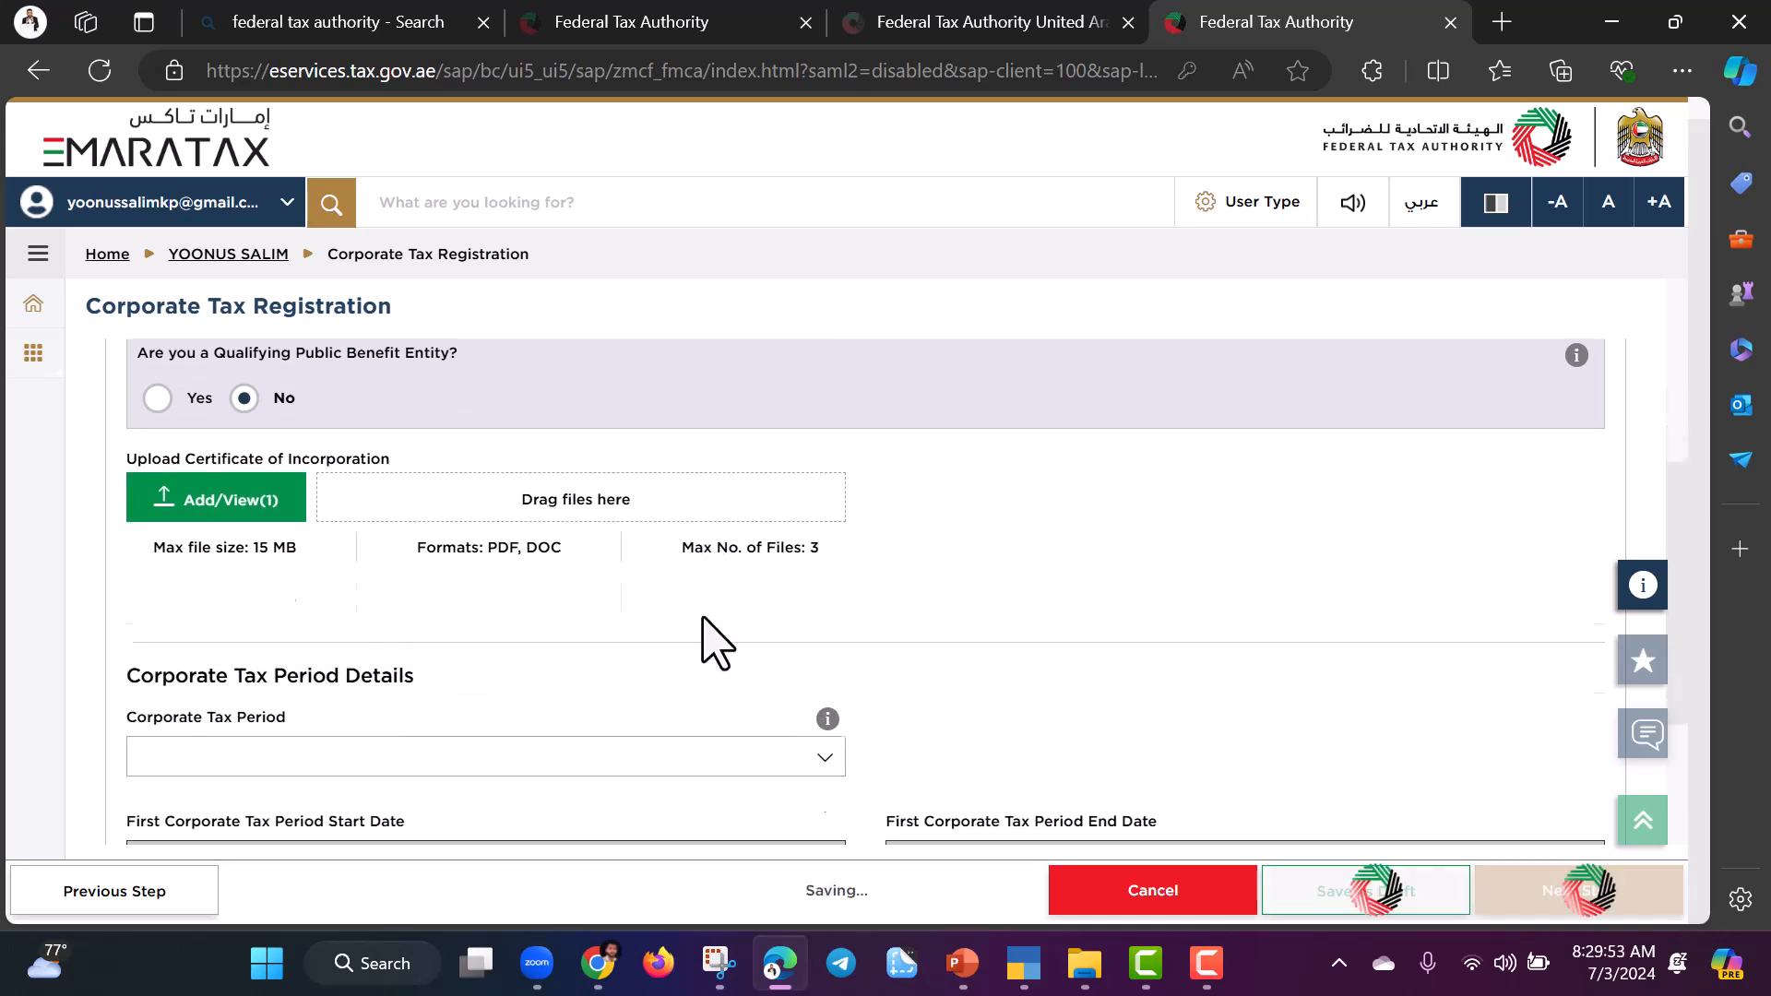
pyautogui.scroll(-3, 633, 530)
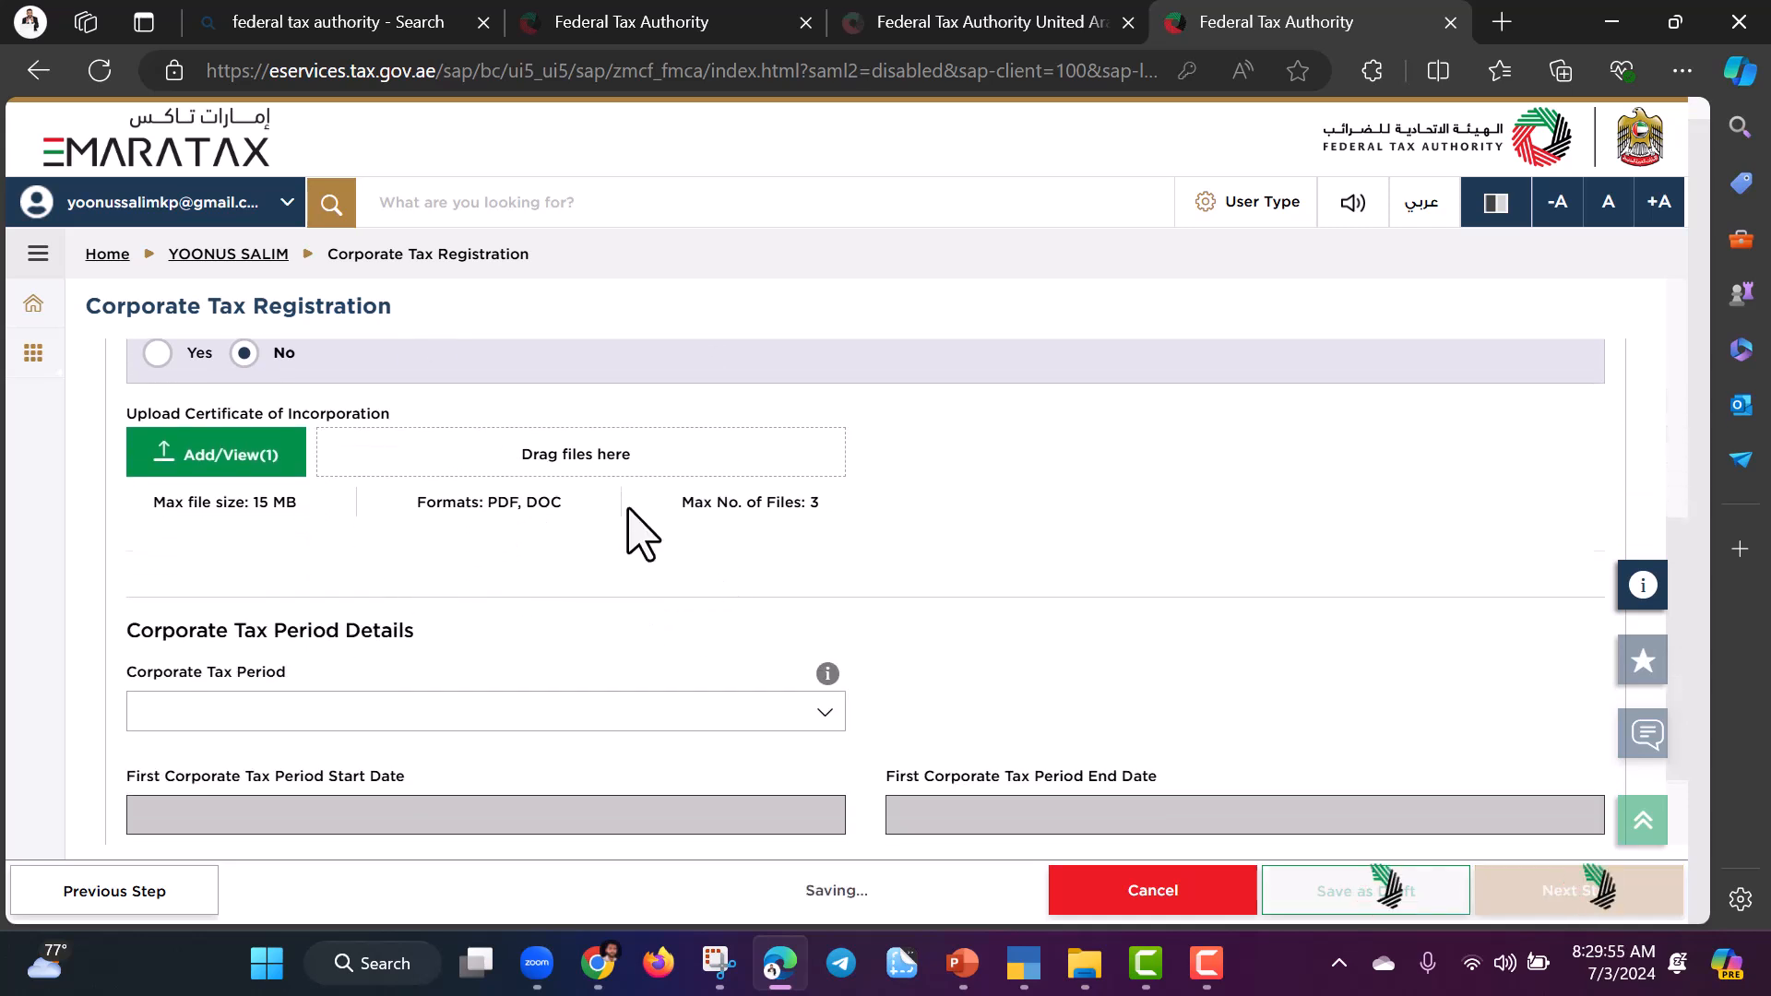
pyautogui.scroll(2, 585, 534)
pyautogui.scroll(1, 582, 535)
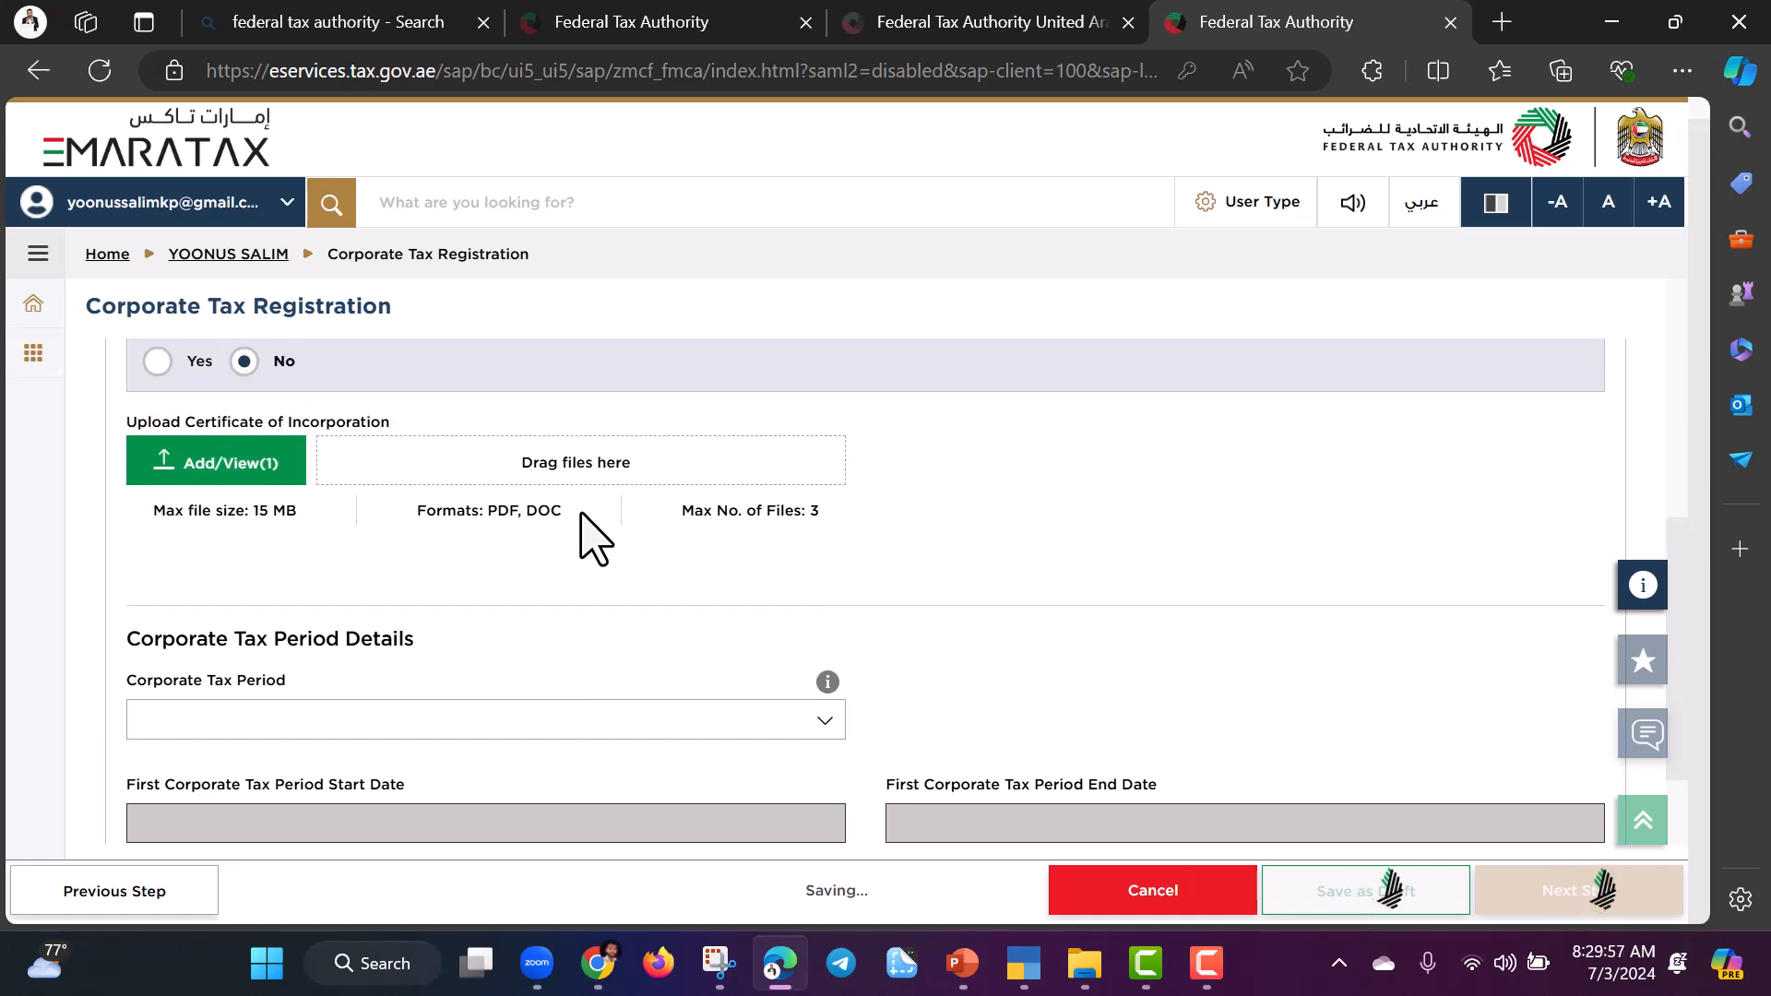
pyautogui.scroll(-2, 581, 535)
pyautogui.click(384, 583)
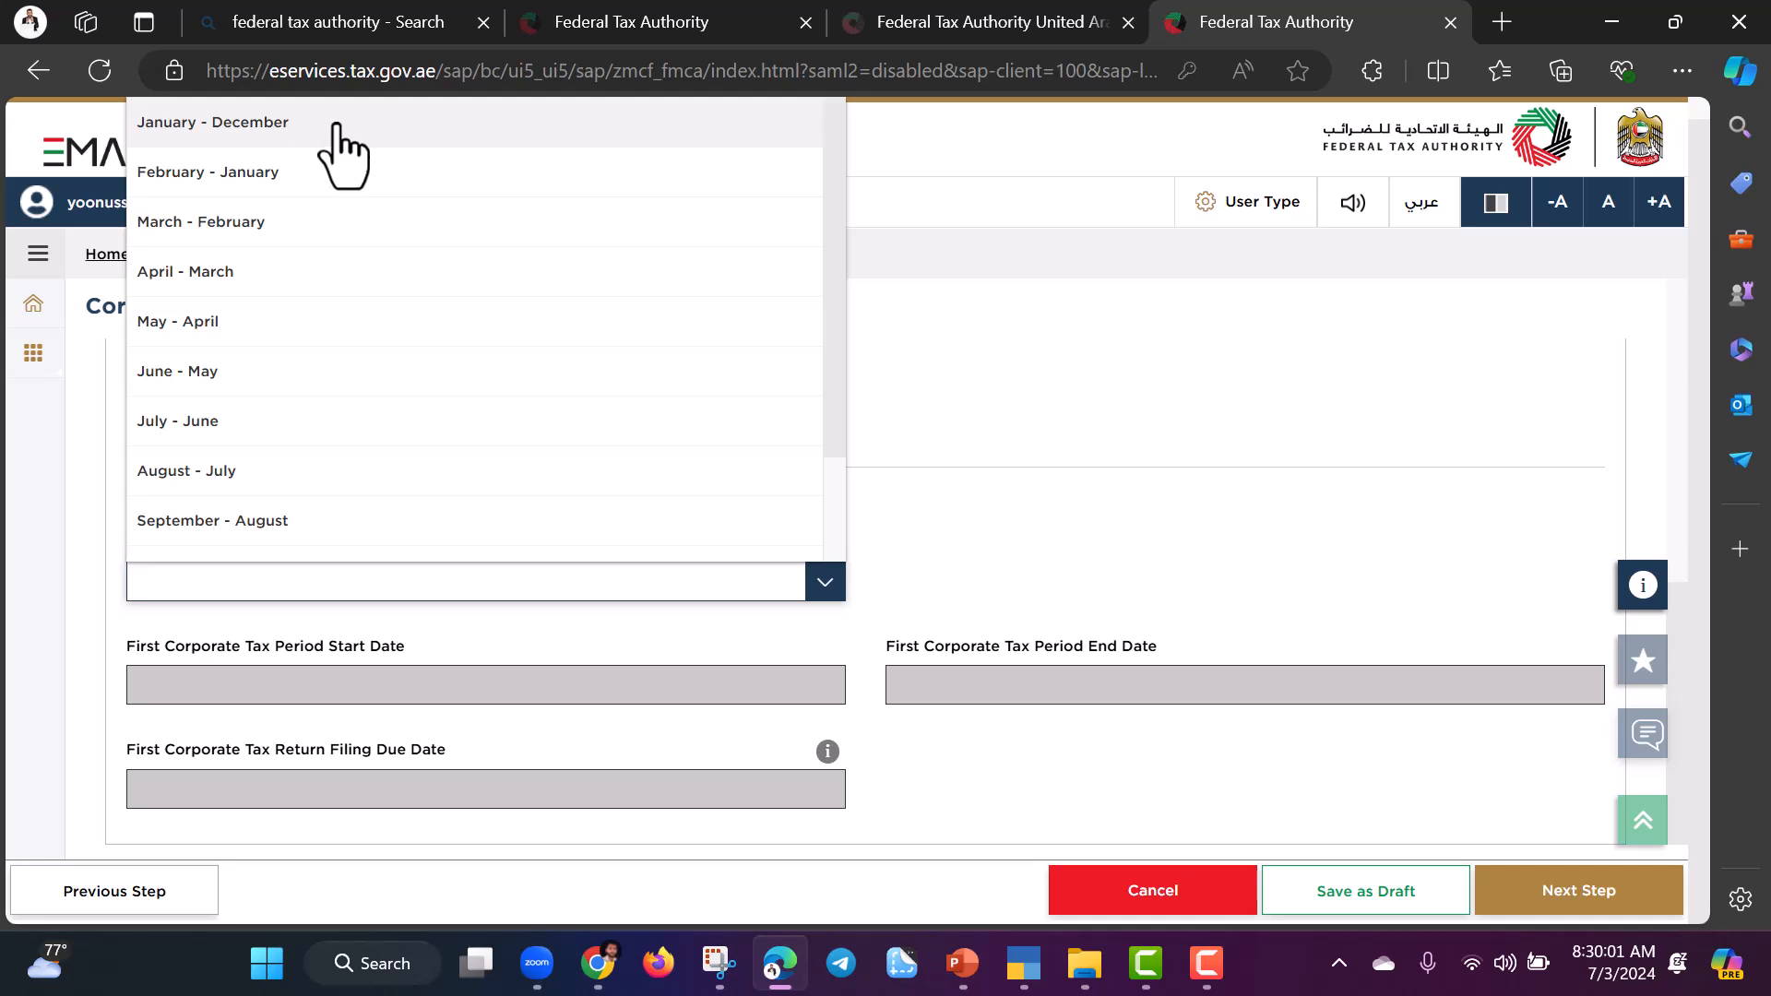
pyautogui.click(336, 125)
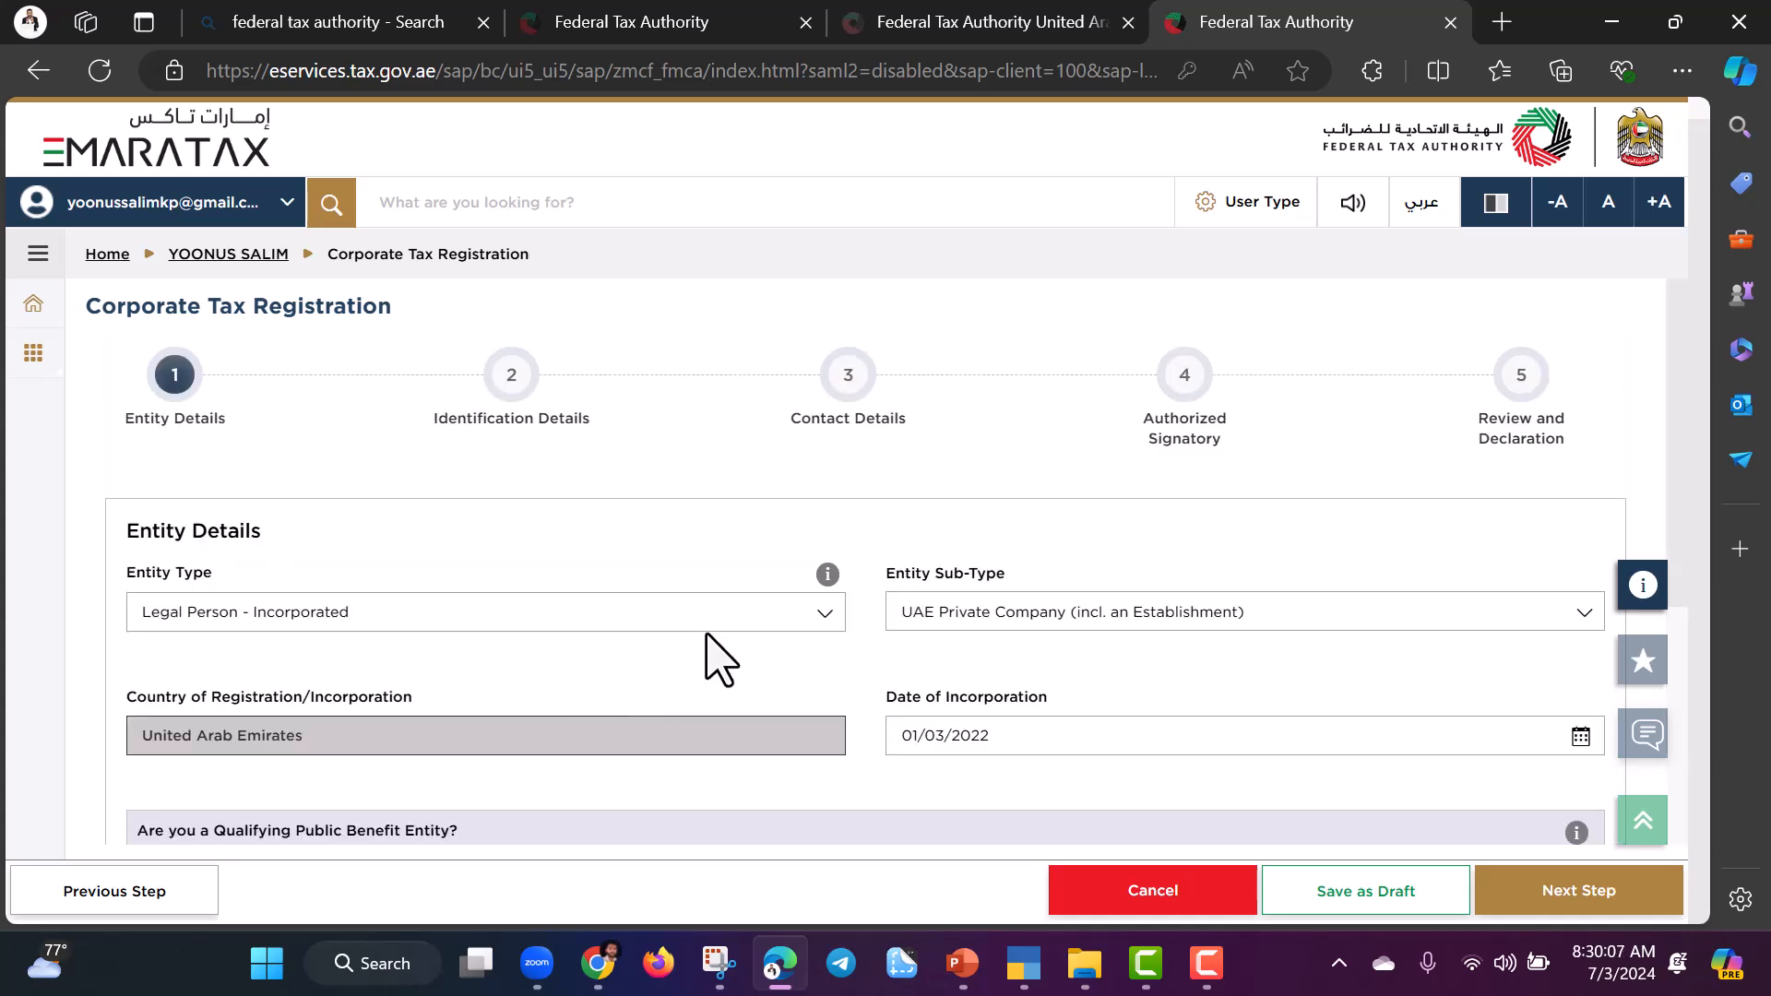
# - Check the first corporate tax period dates and return filing due date, and continue to Identification Details
pyautogui.scroll(-2, 503, 609)
pyautogui.scroll(-4, 508, 618)
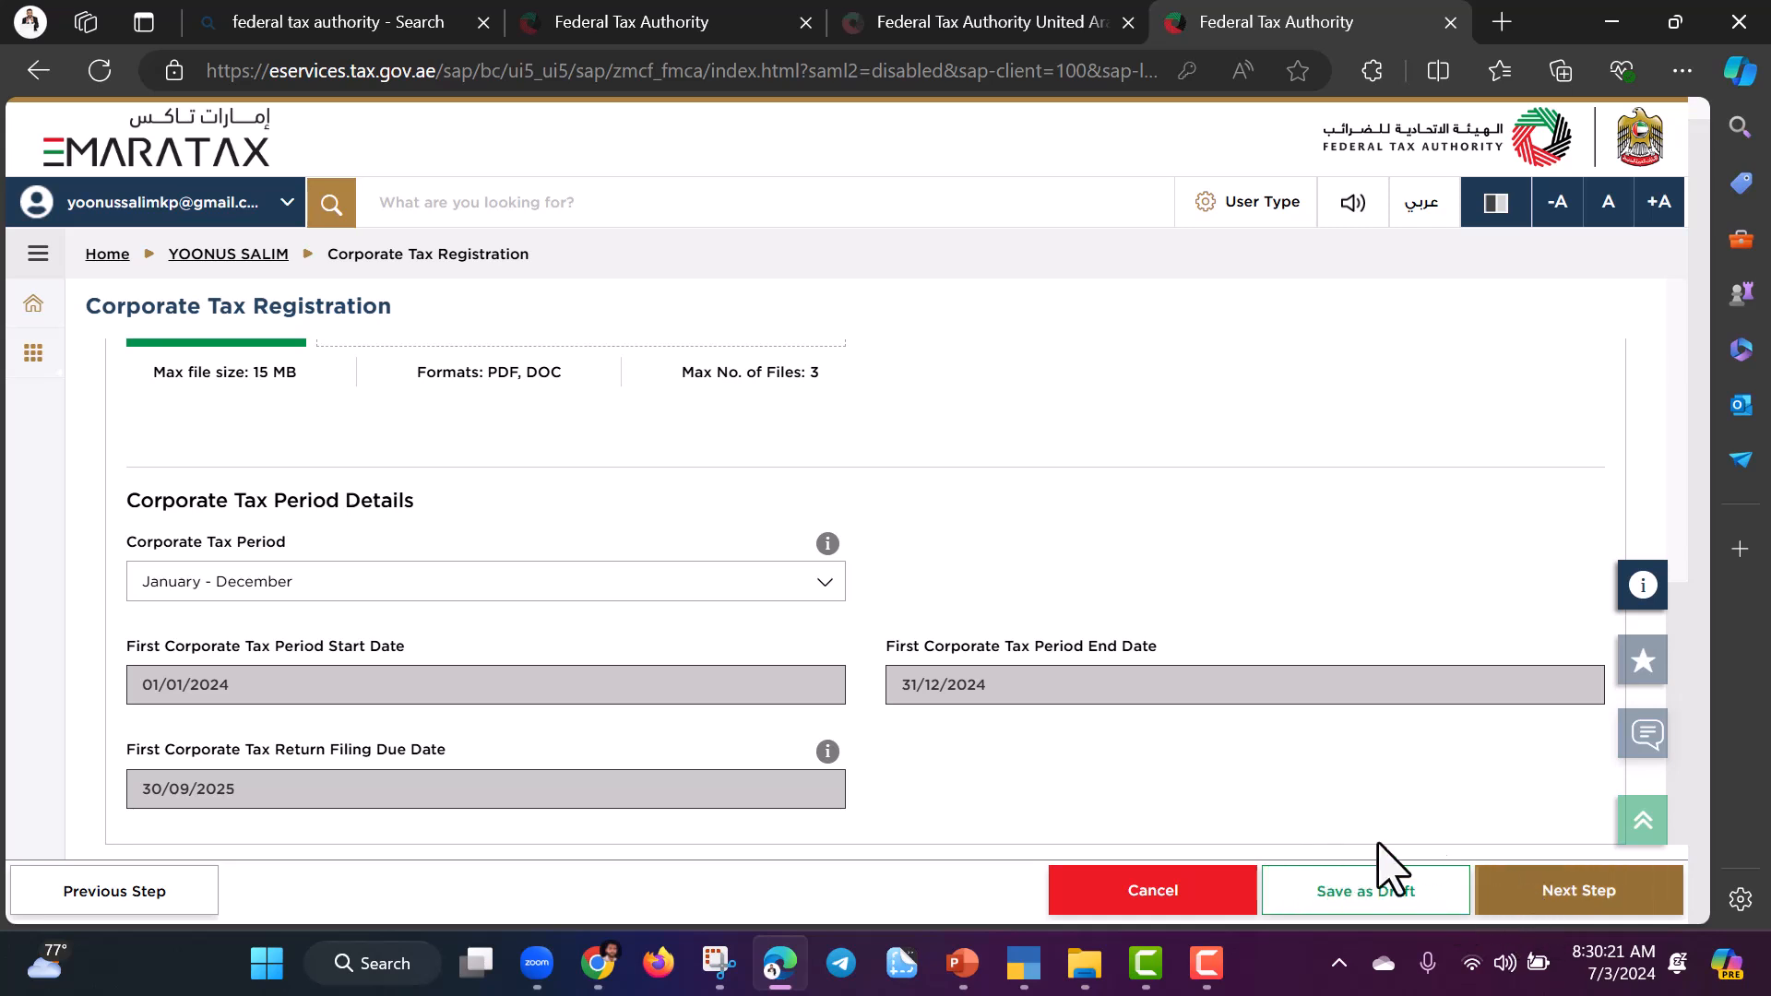
pyautogui.click(1579, 891)
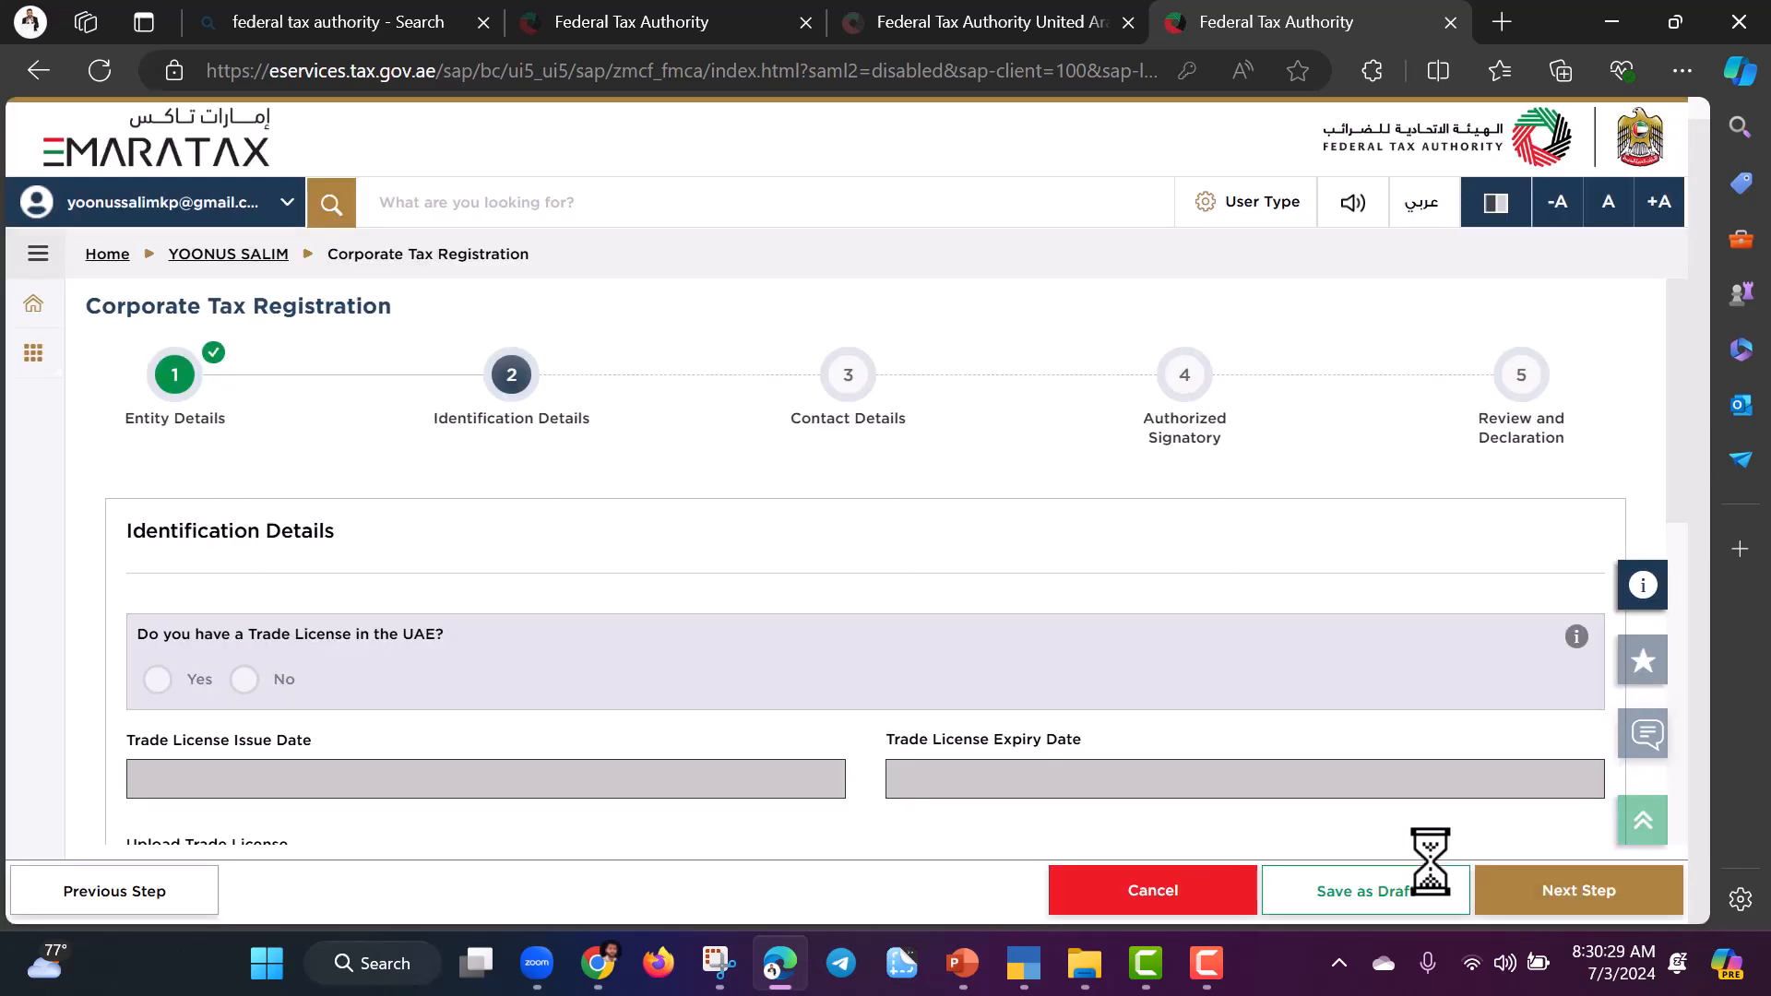
# - Return to Entity Details to review the entered information, keeping No for Qualifying Public Benefit Entity, and proceed again
pyautogui.click(175, 376)
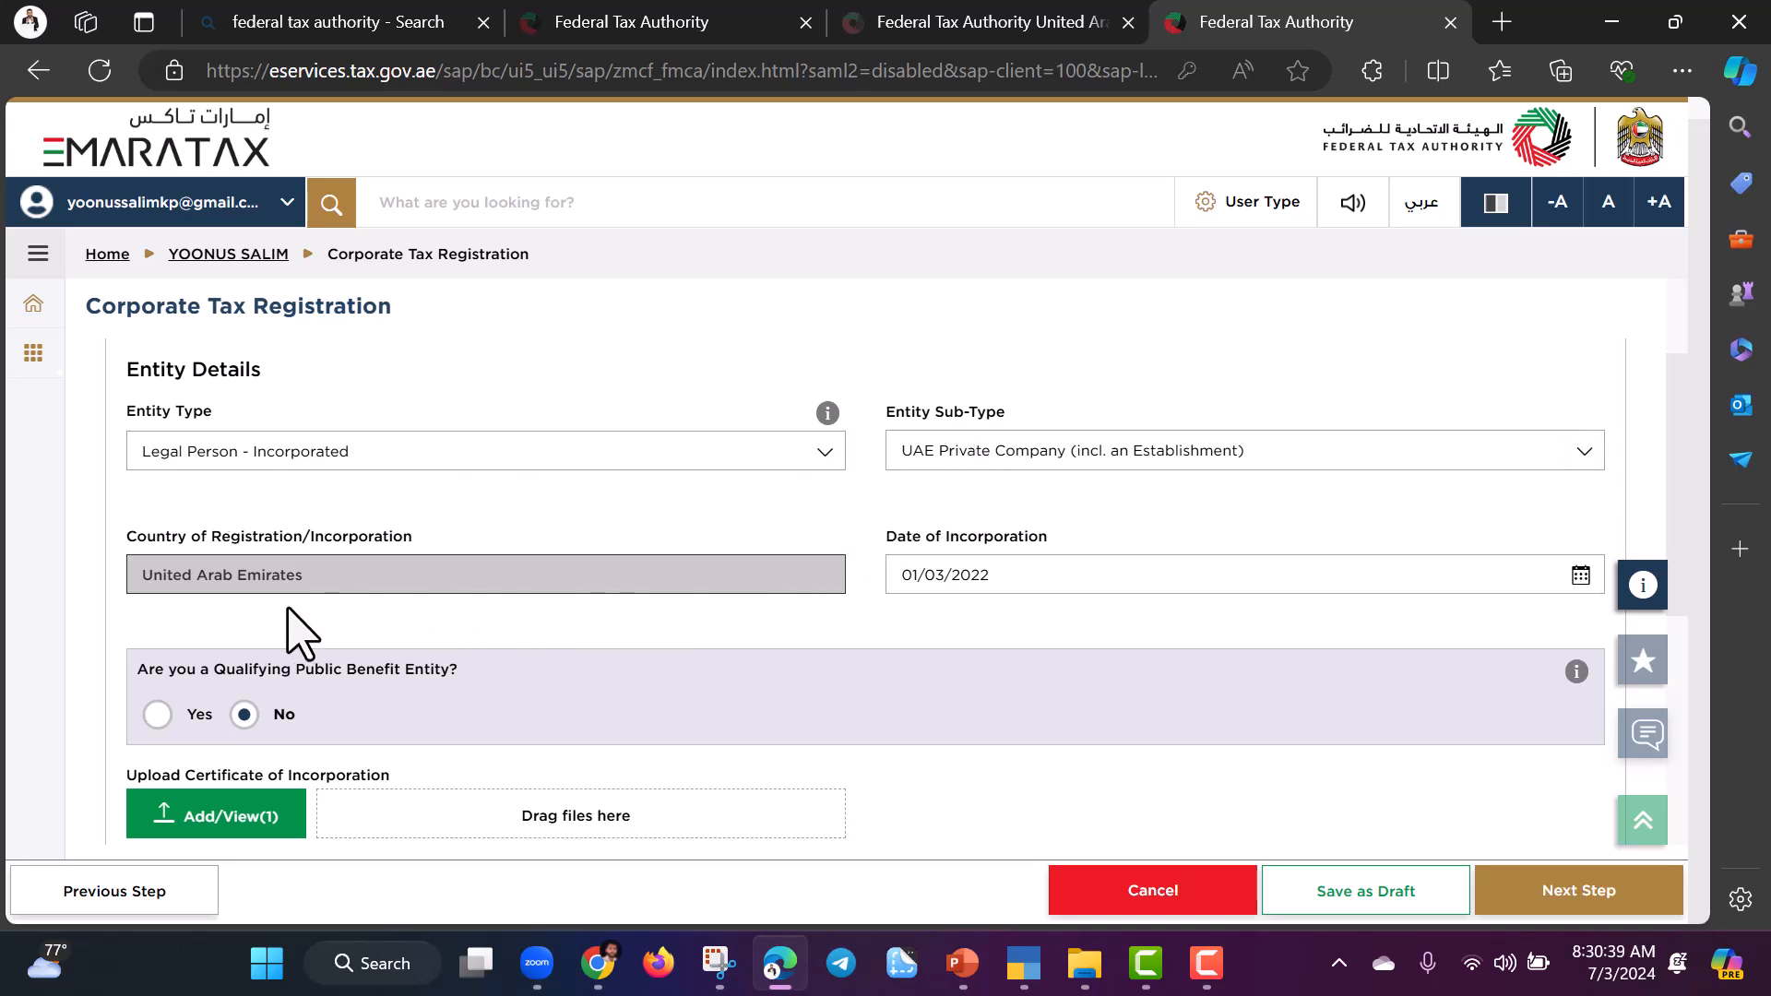
pyautogui.scroll(-3, 959, 597)
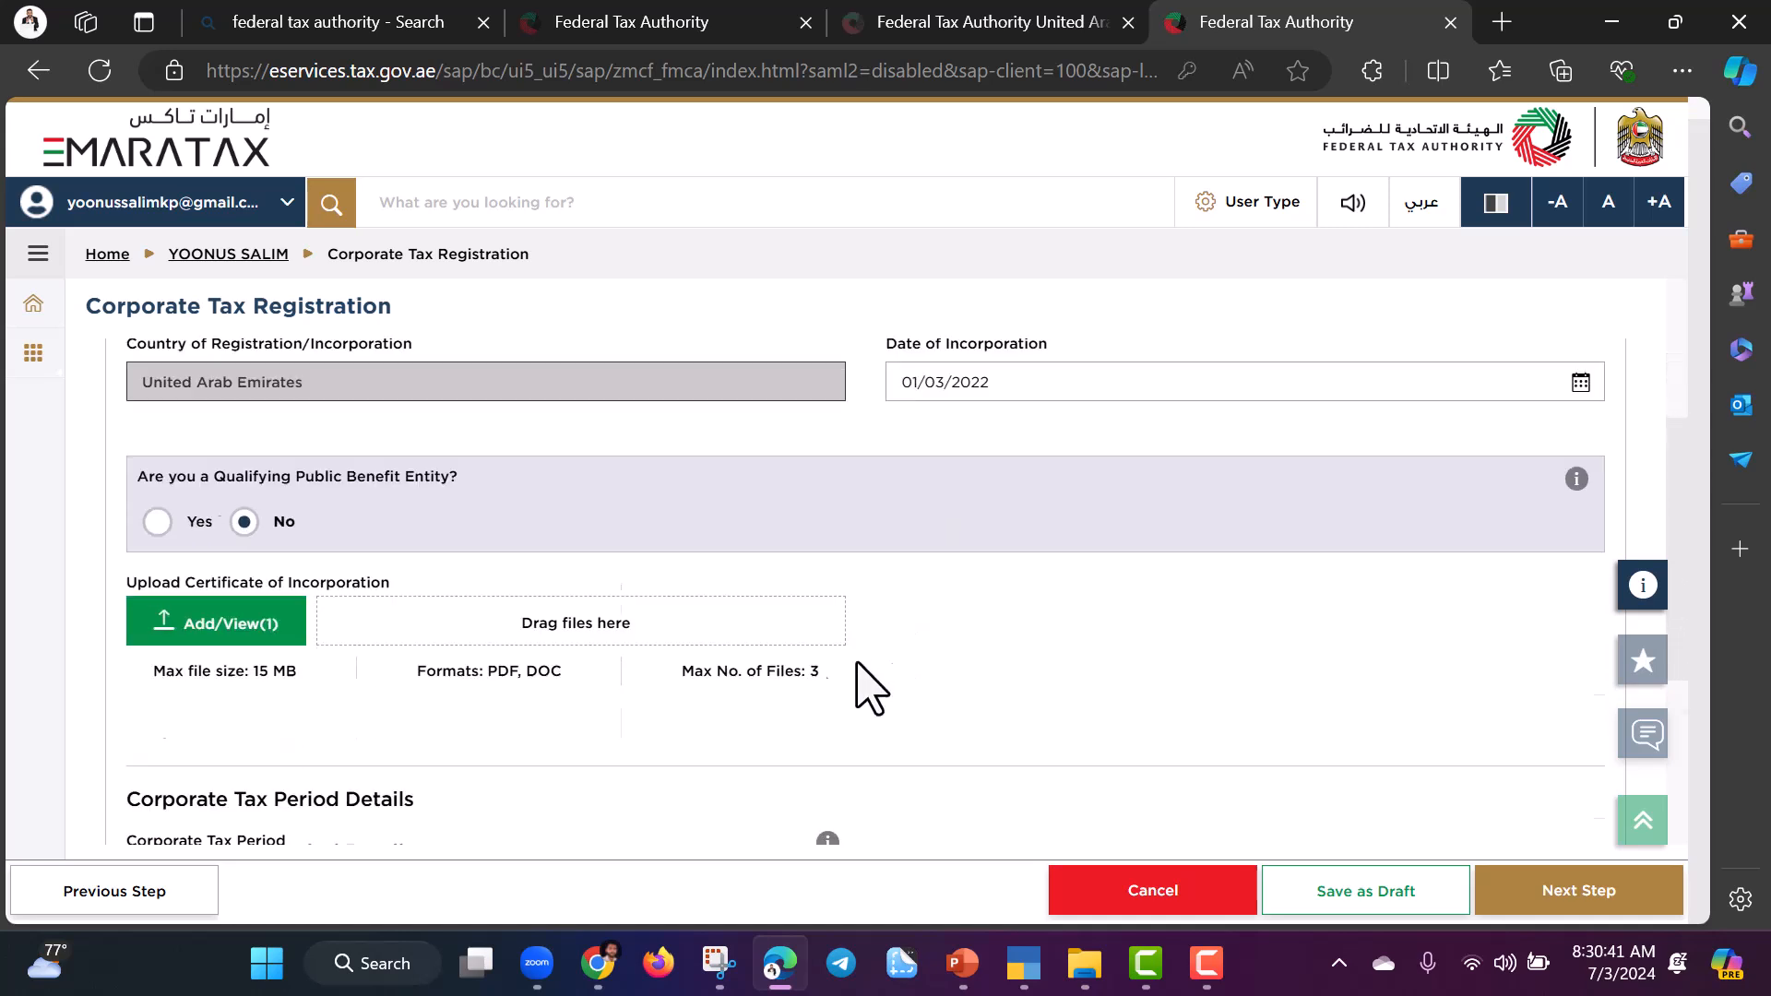
pyautogui.click(242, 437)
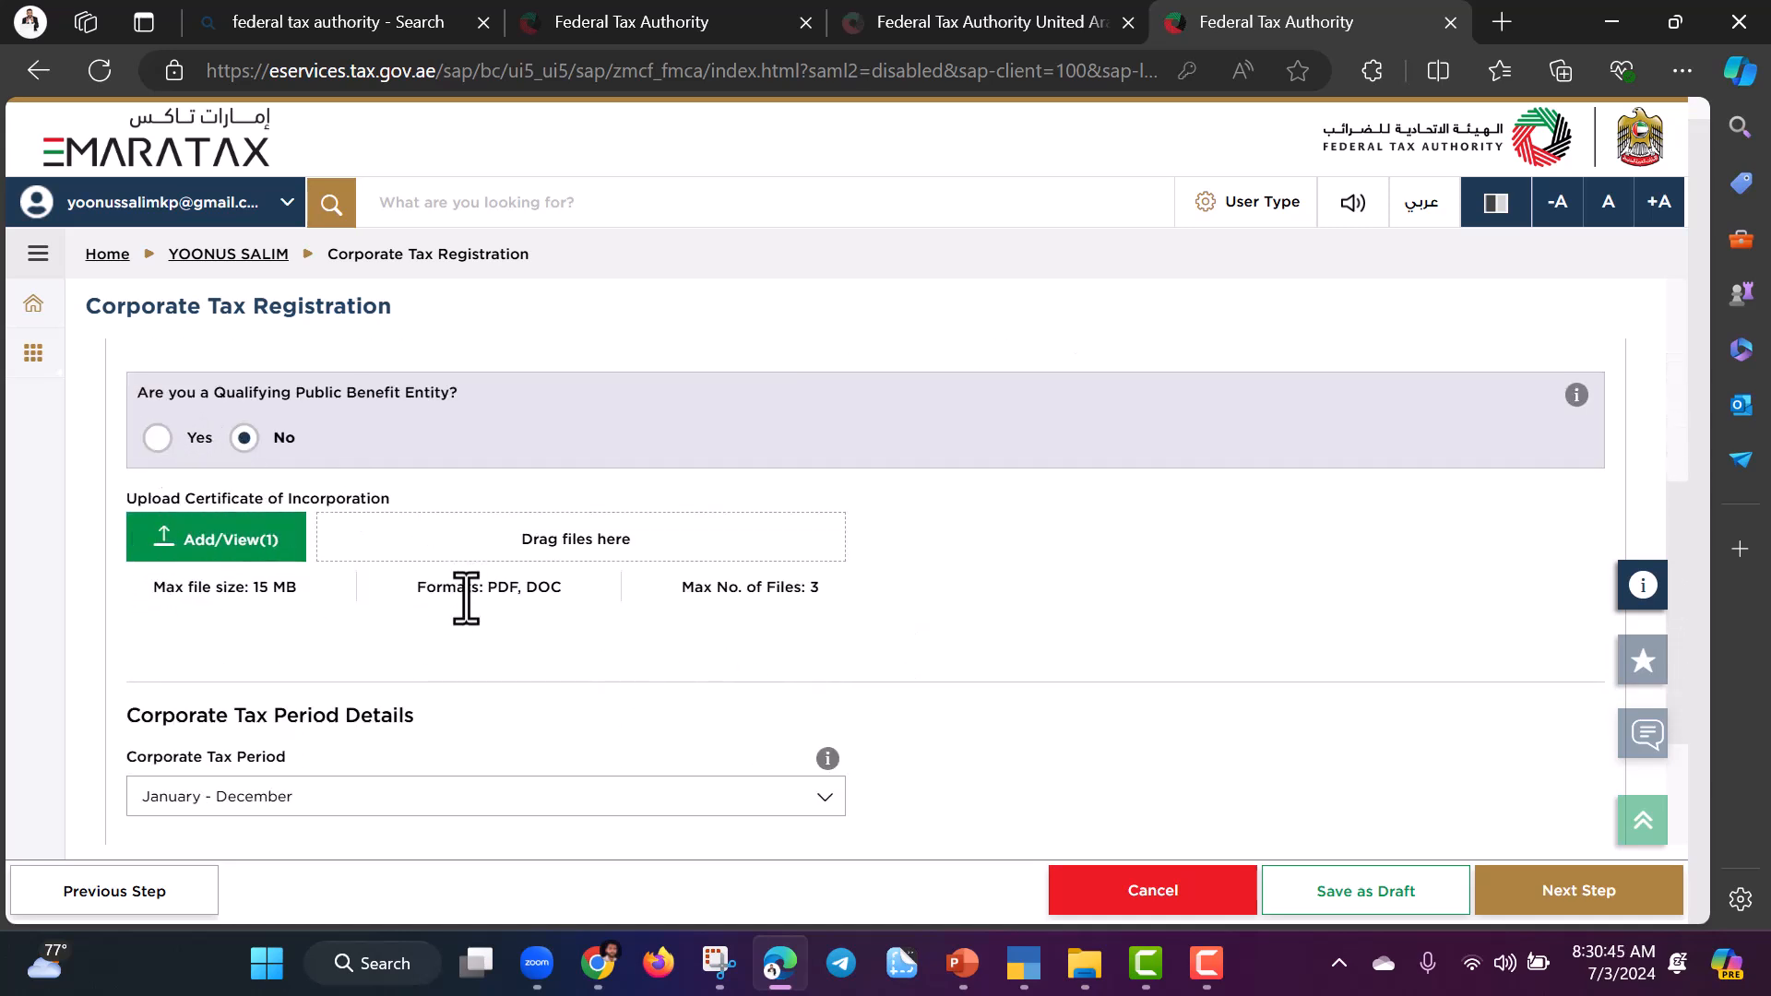
pyautogui.scroll(-2, 273, 557)
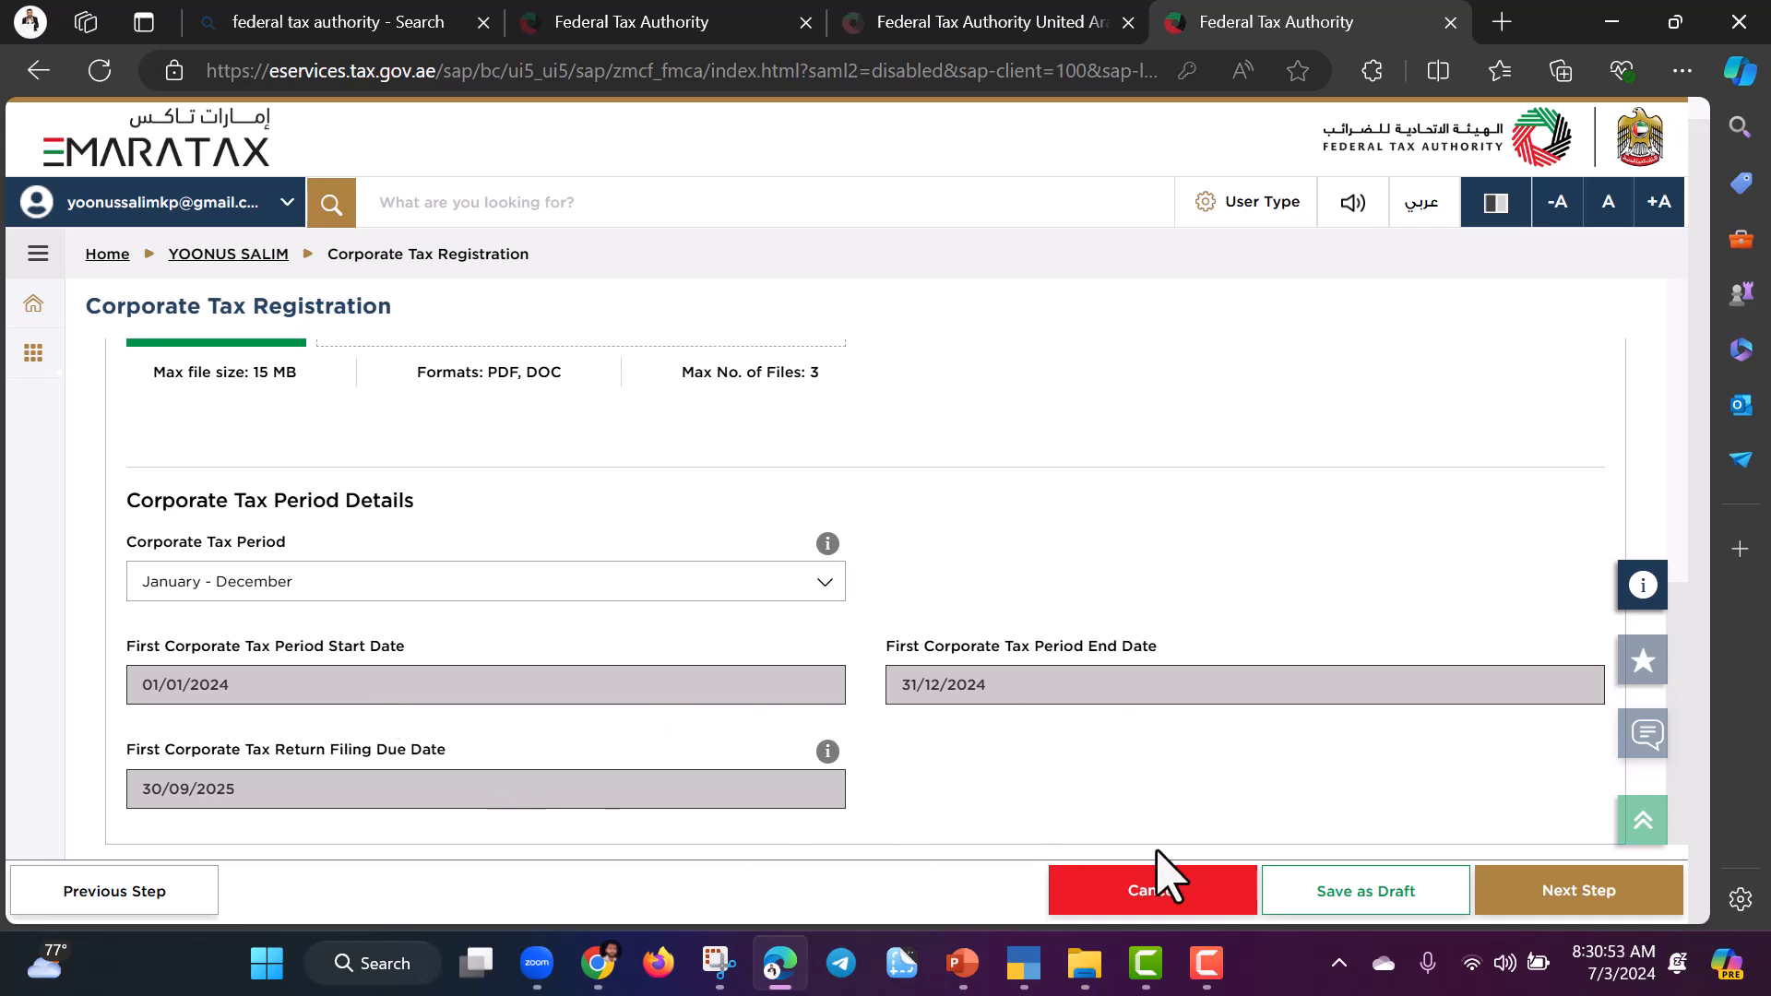
pyautogui.click(1581, 890)
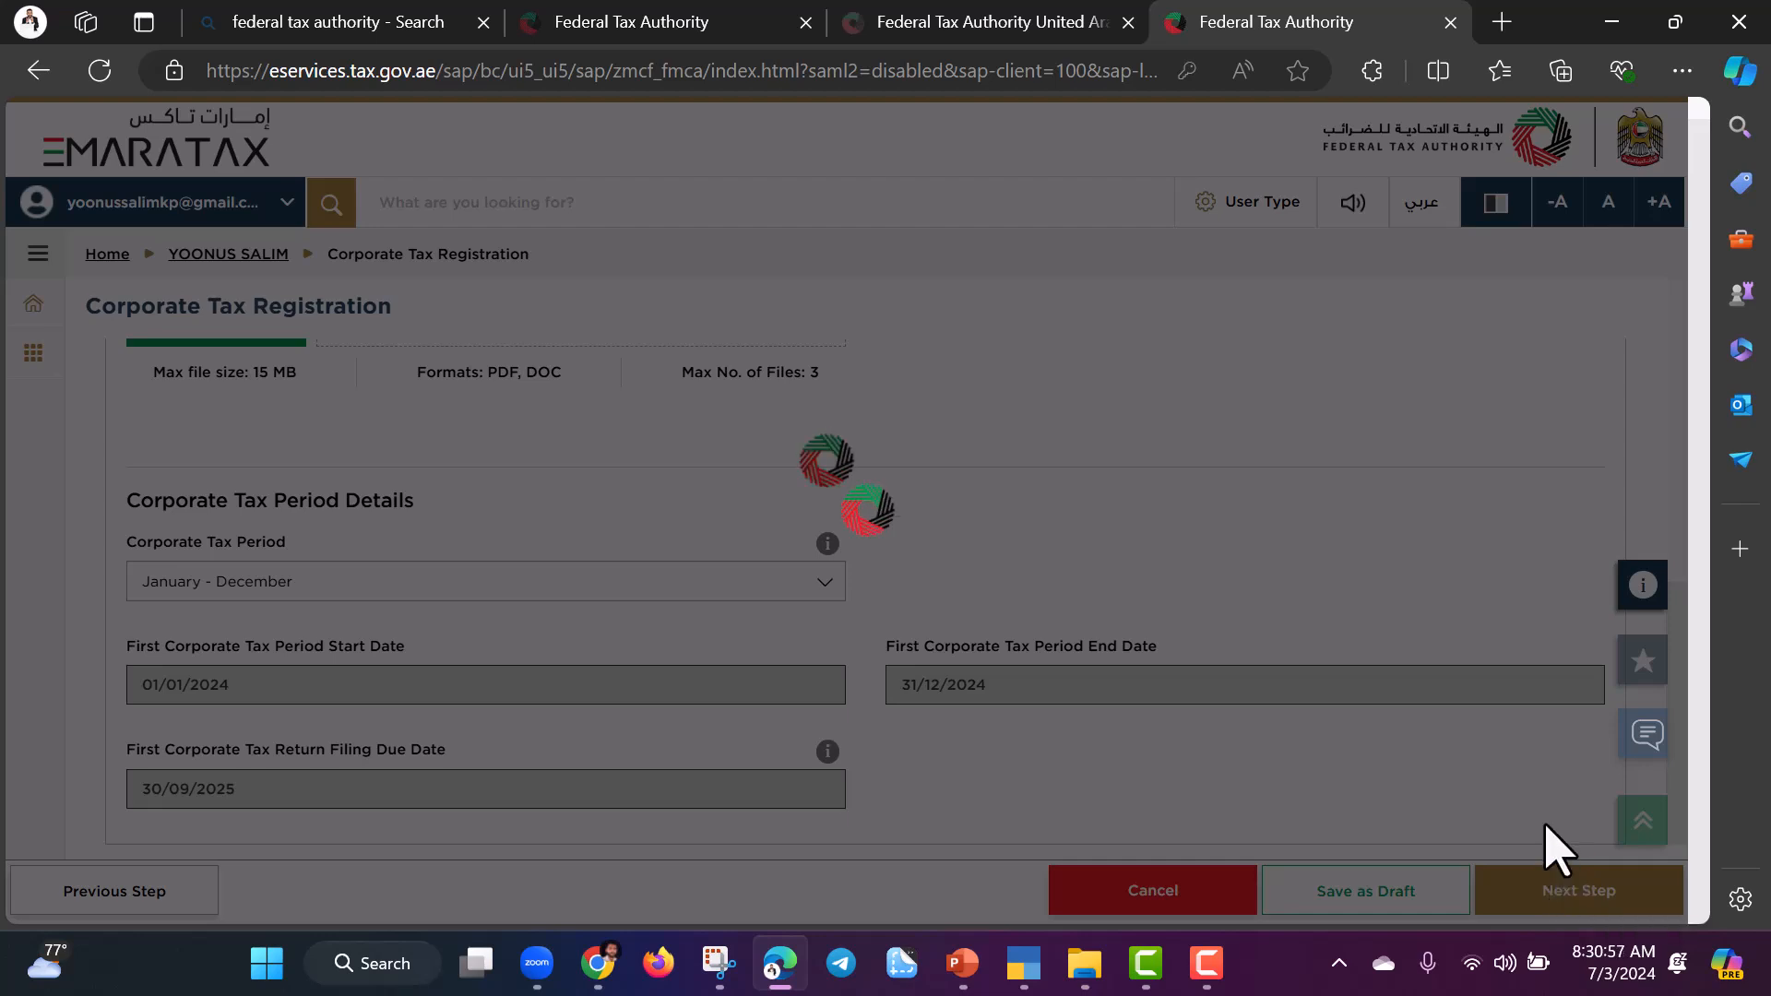